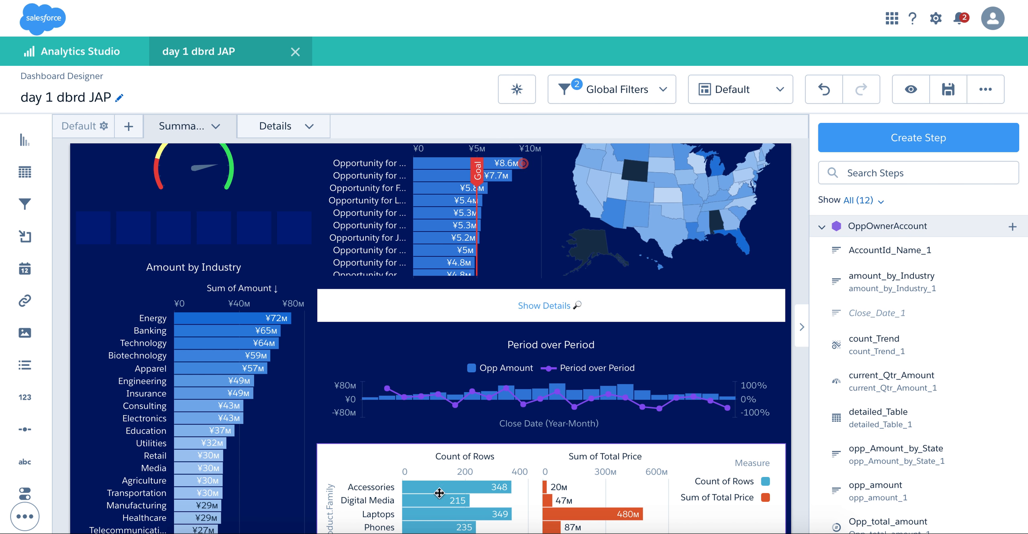
Examine the dashboard's existing data source connections, then close the list
scroll(438, 474, down, 2)
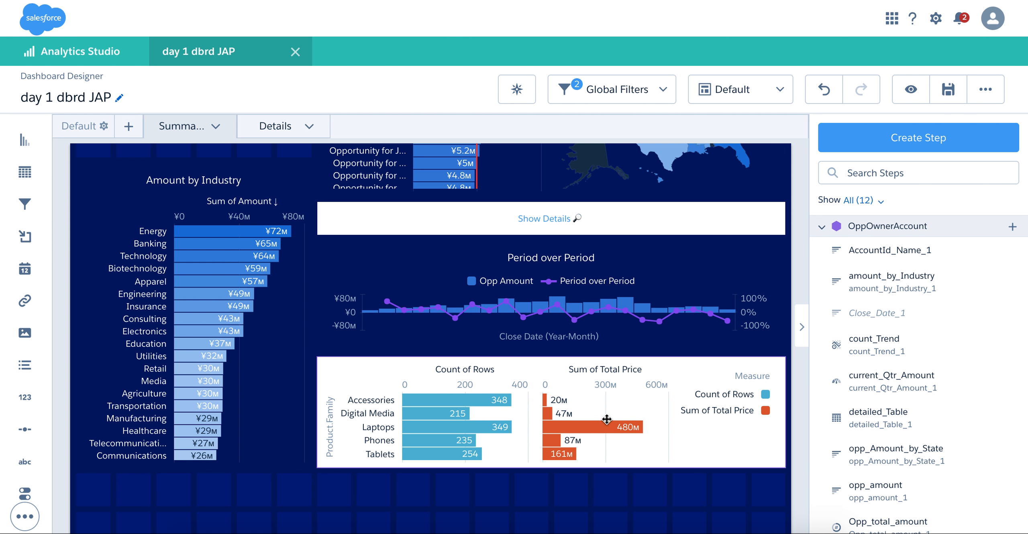
scroll(575, 396, up, 1)
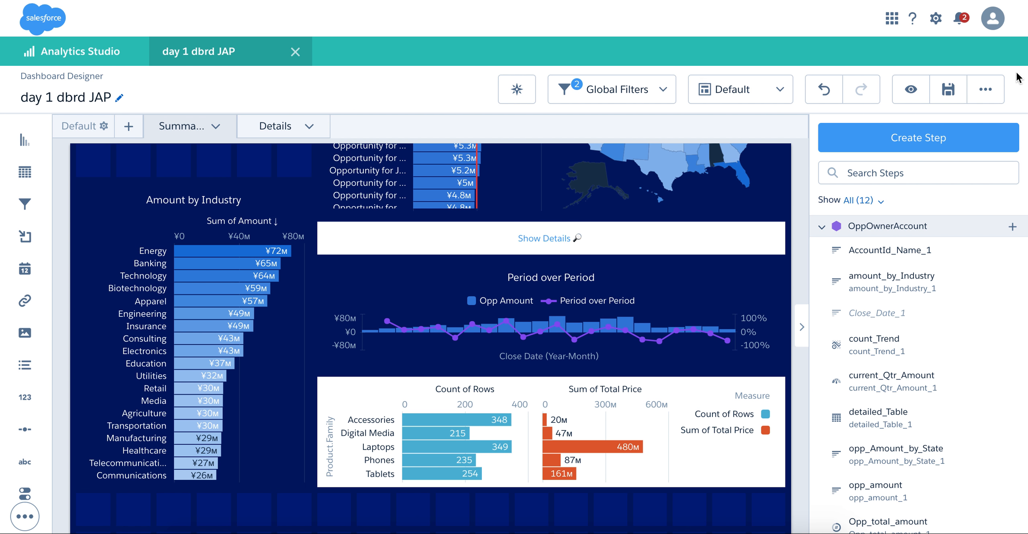
click(985, 91)
click(954, 232)
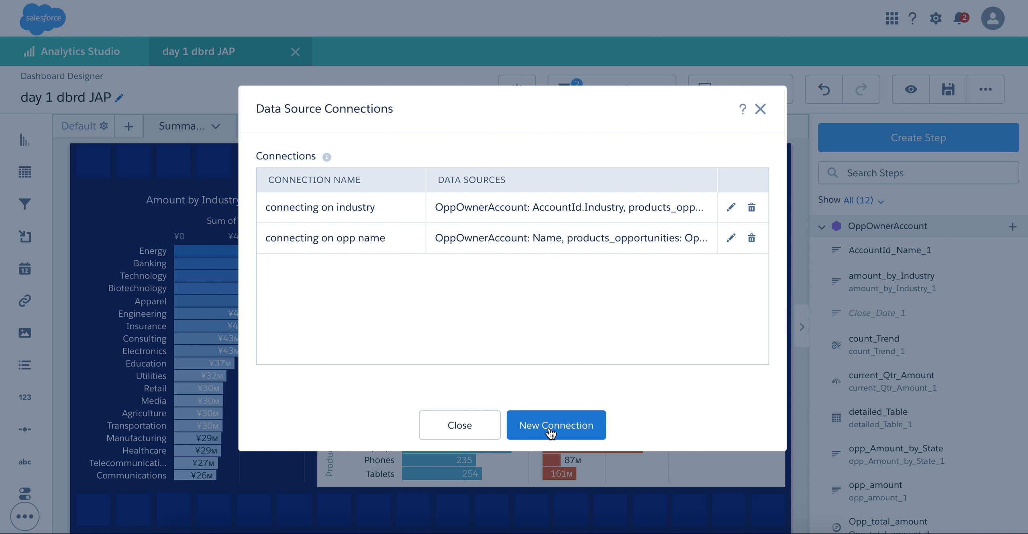
click(479, 436)
Preview the dashboard and test filtering by Energy in the Amount by Industry chart, then clear the selection
click(911, 95)
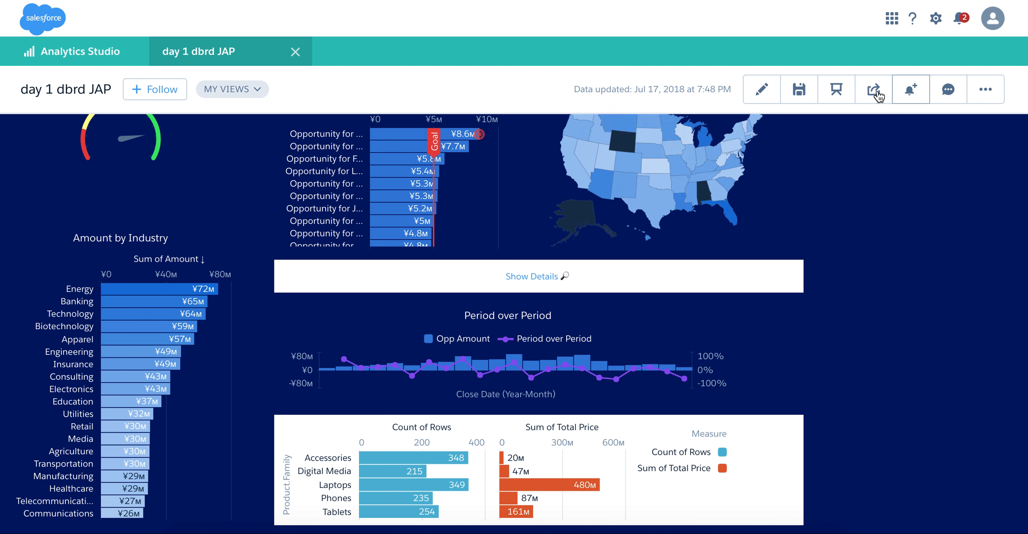
mouse_move(170, 299)
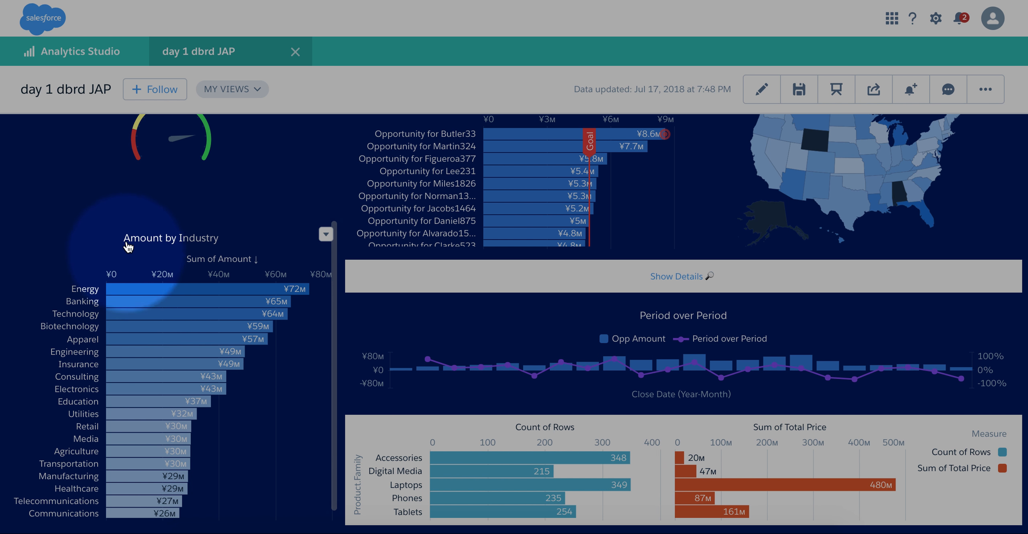
click(169, 289)
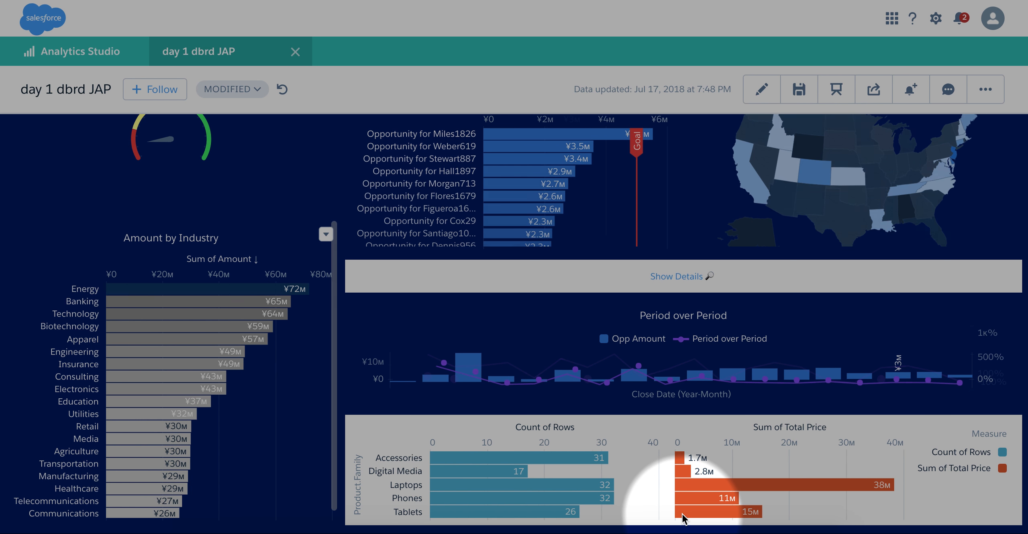
click(219, 294)
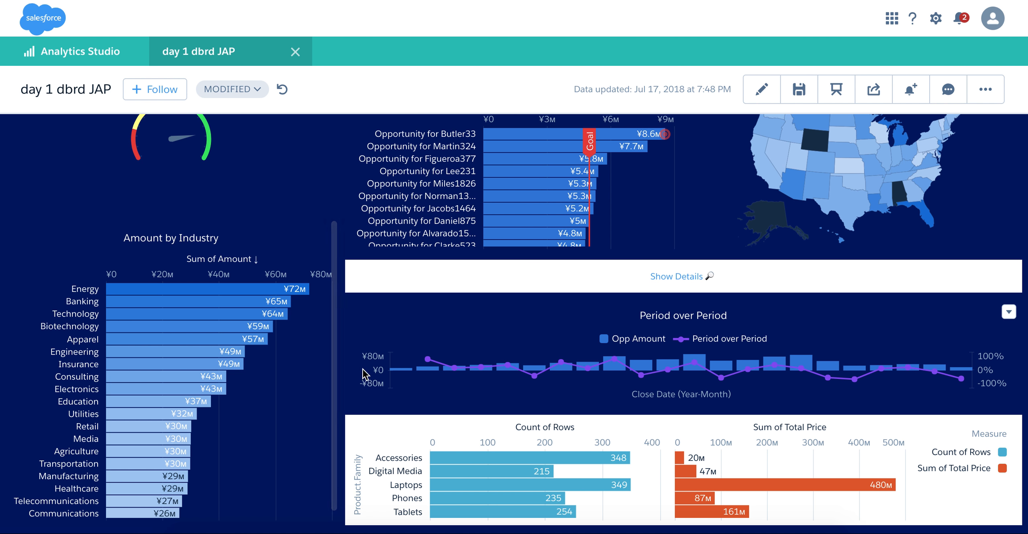
scroll(348, 351, up, 5)
scroll(348, 351, down, 3)
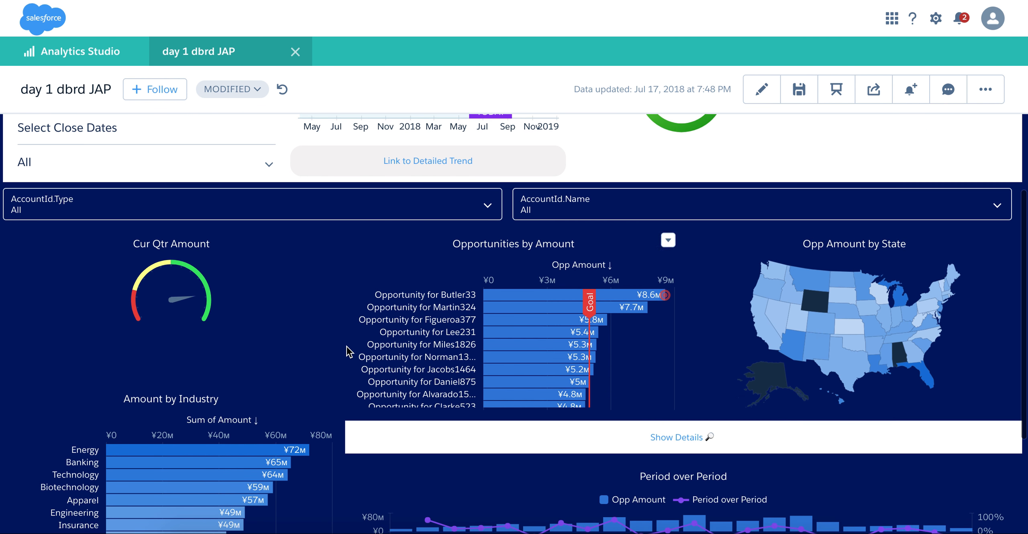
click(269, 168)
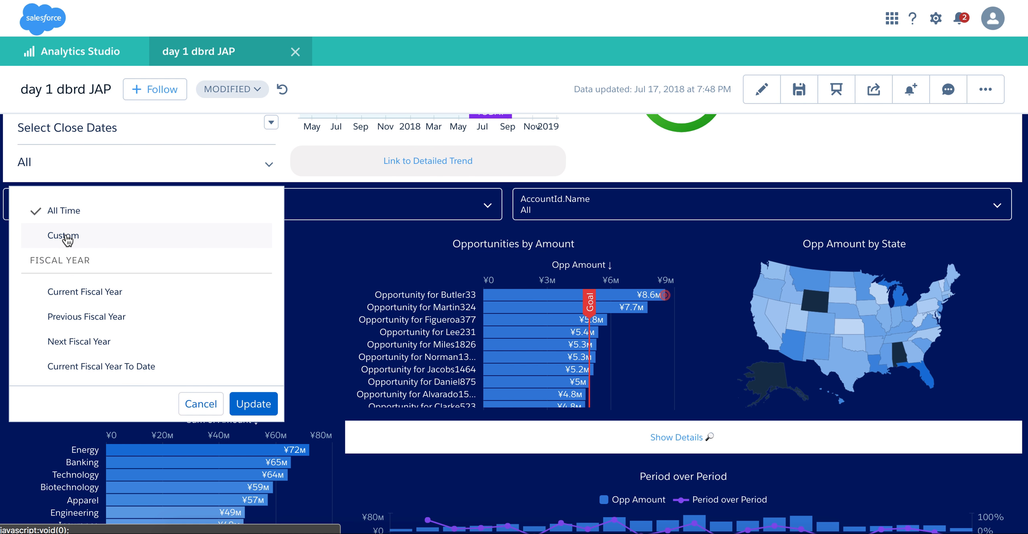
click(353, 317)
scroll(352, 317, down, 1)
scroll(347, 477, down, 4)
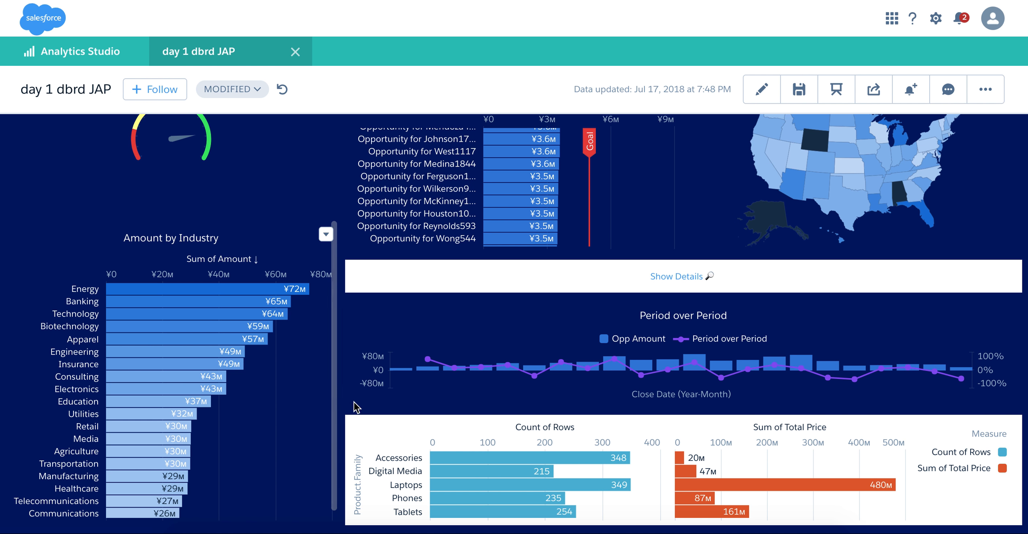
Choose a custom absolute range for the close dates, starting on 5/5/2017
scroll(345, 367, up, 7)
click(269, 291)
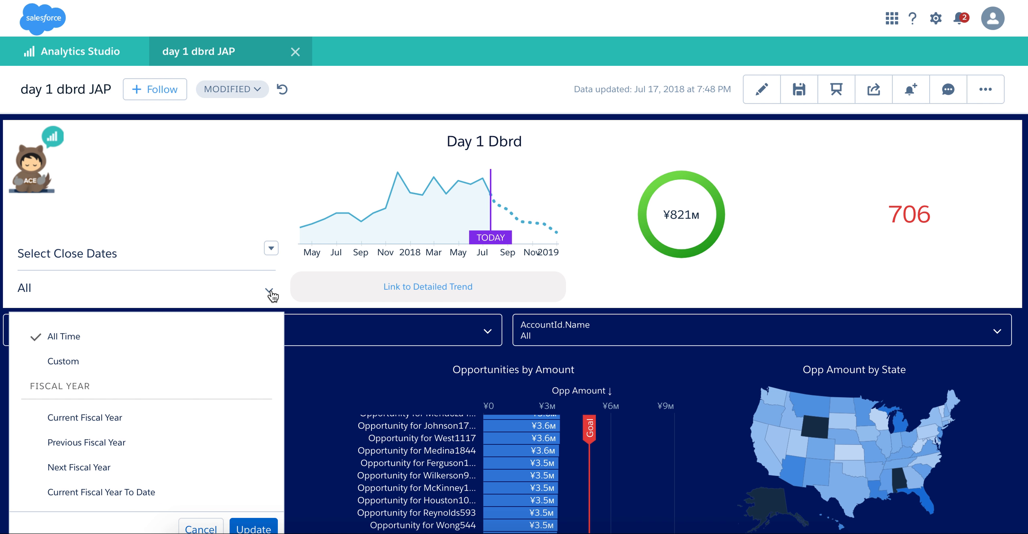
scroll(149, 420, down, 5)
scroll(149, 420, up, 5)
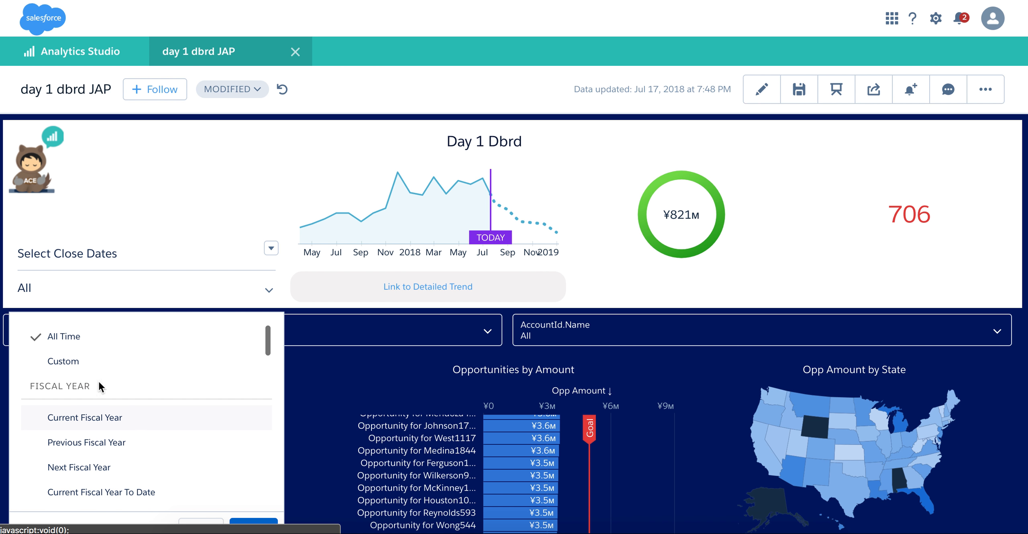
click(64, 362)
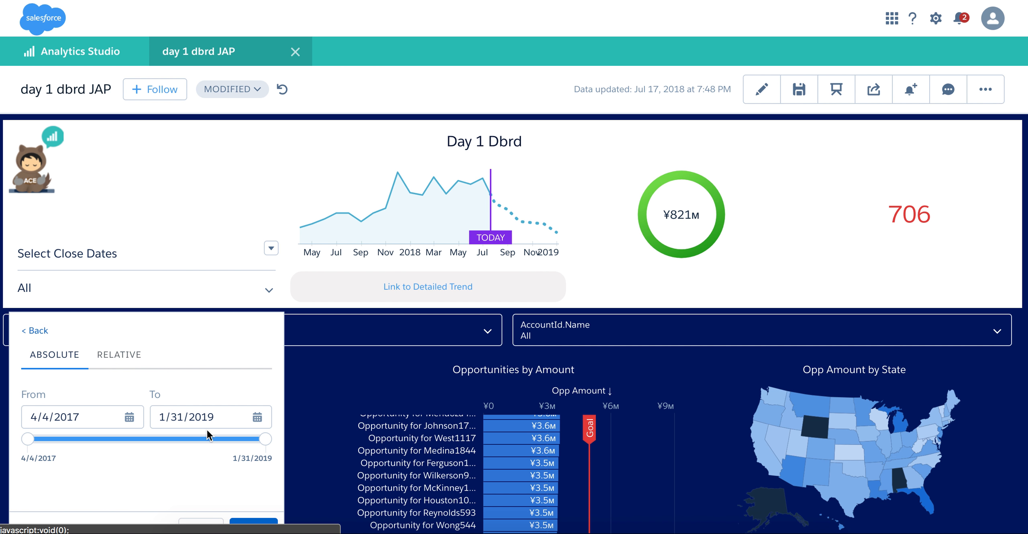
click(134, 419)
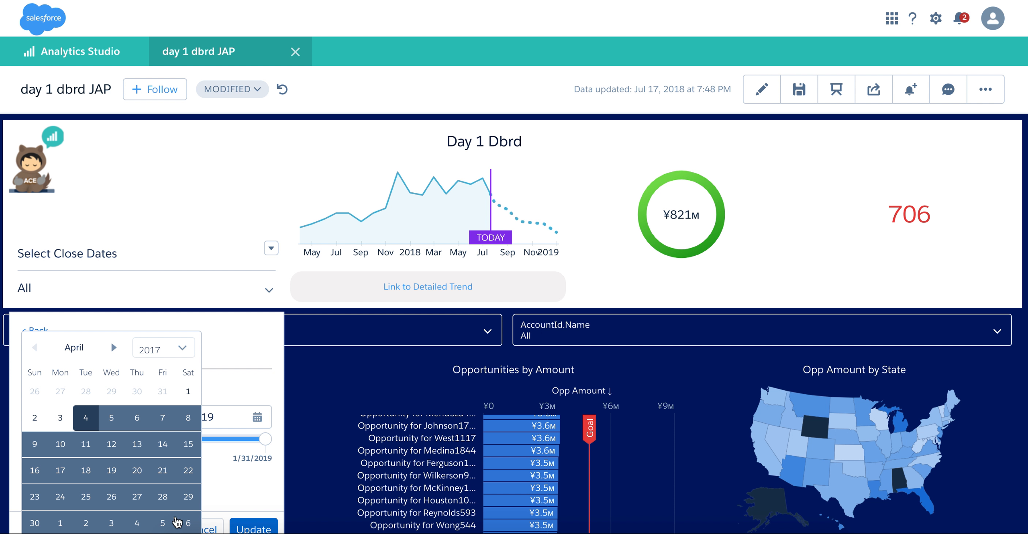
click(162, 523)
click(125, 420)
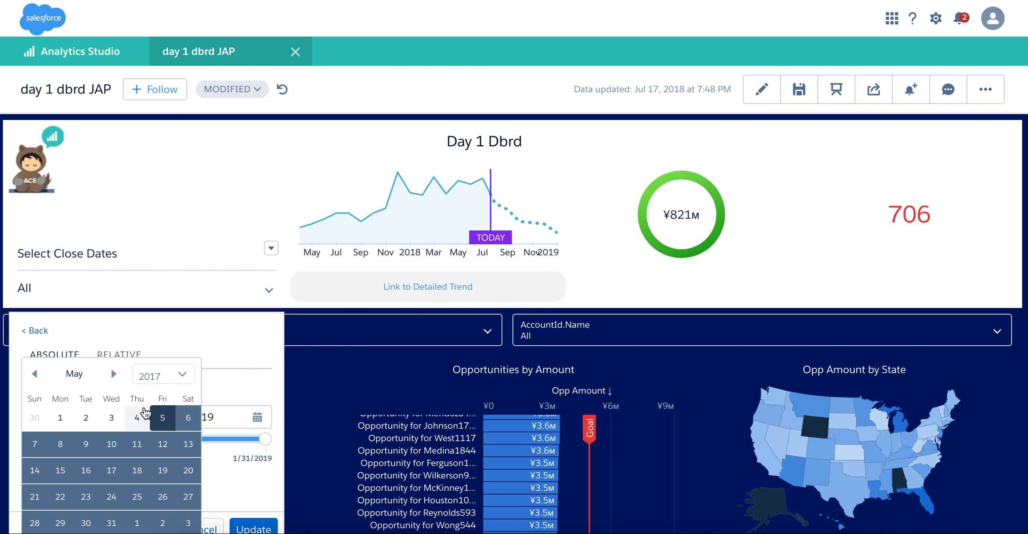
click(181, 375)
click(168, 422)
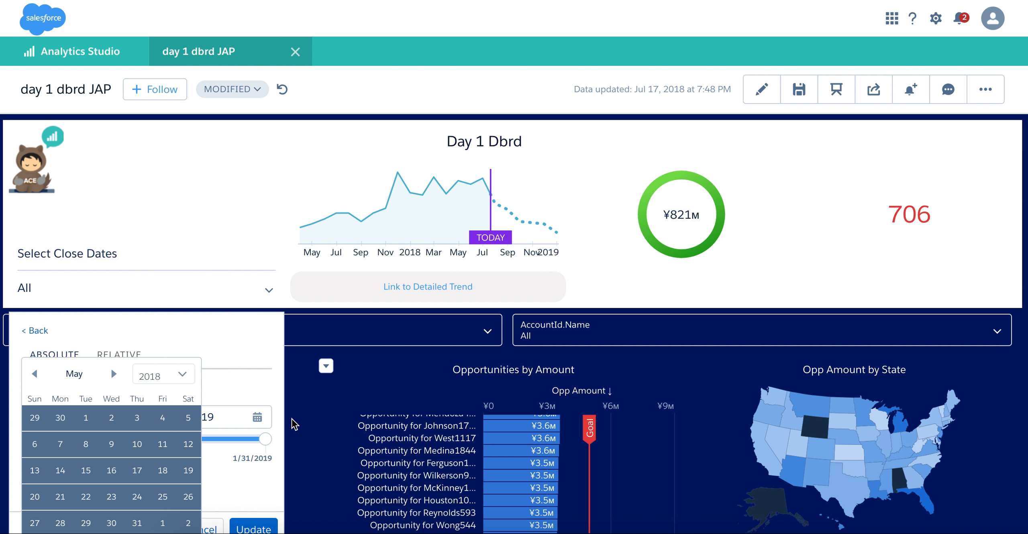
click(246, 396)
Set the close date range's end to 11/21/2018, apply it and check the product family chart
click(257, 418)
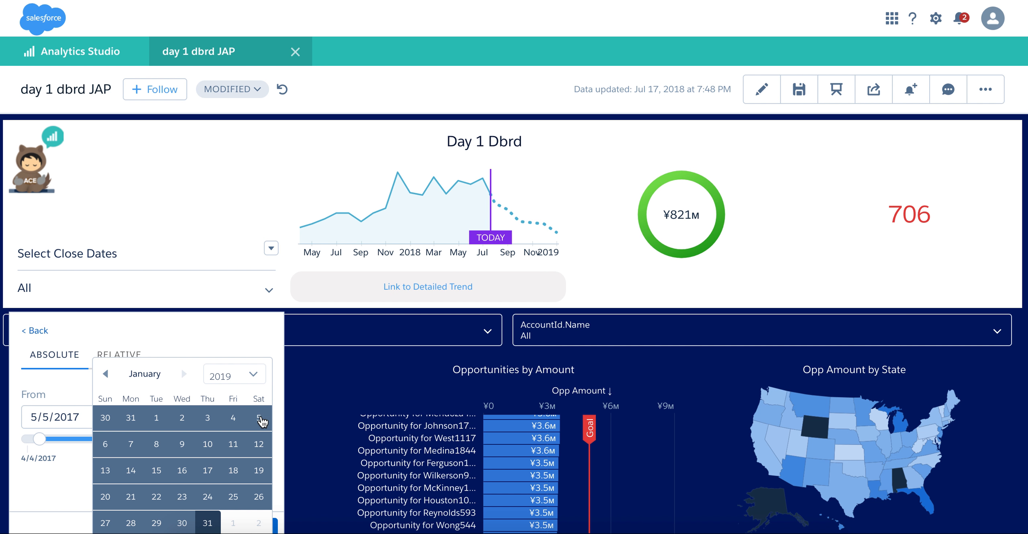
click(107, 375)
click(107, 376)
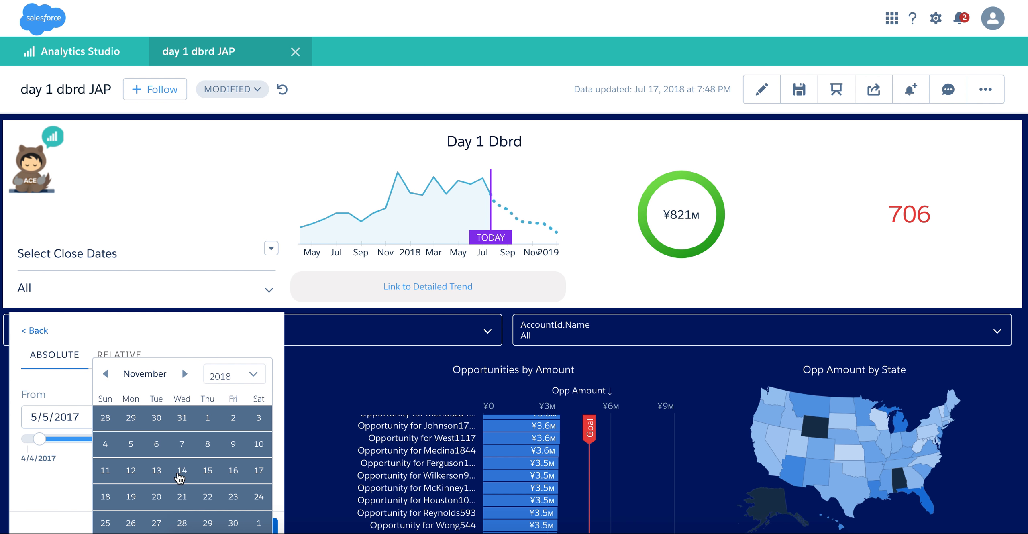
click(181, 496)
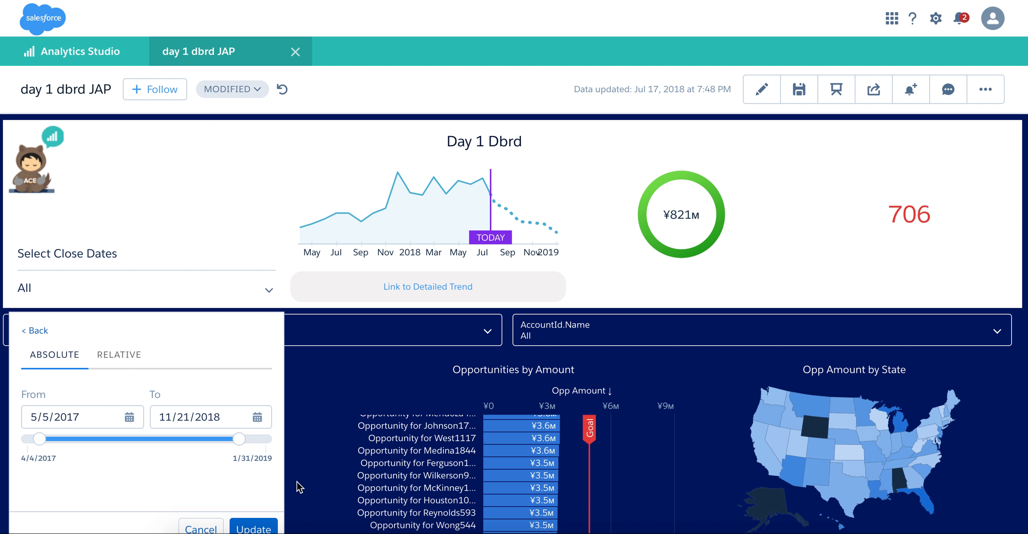
scroll(301, 478, down, 4)
click(259, 389)
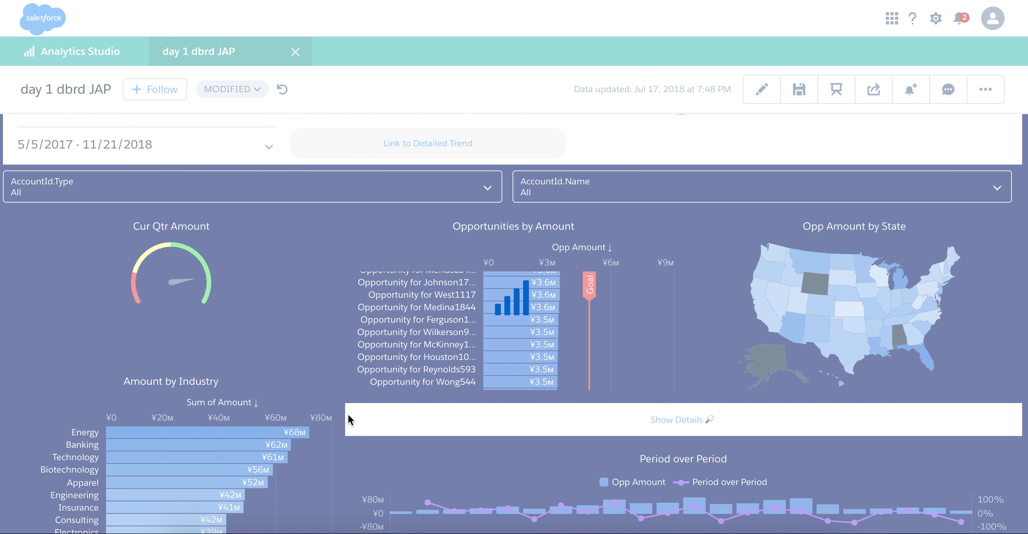
scroll(341, 418, down, 4)
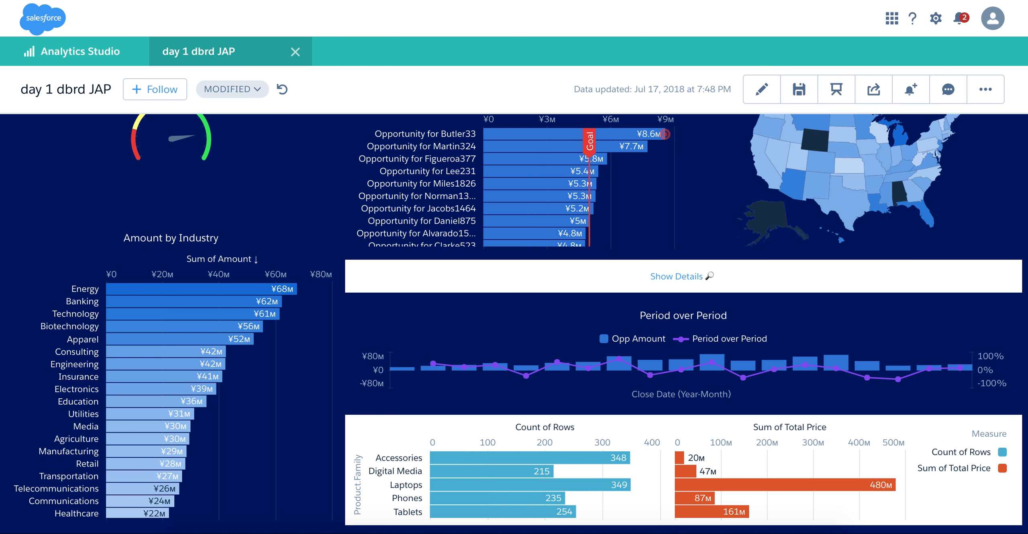
Return to editing the dashboard and start a new data source connection named "connect on closeDate"
click(761, 89)
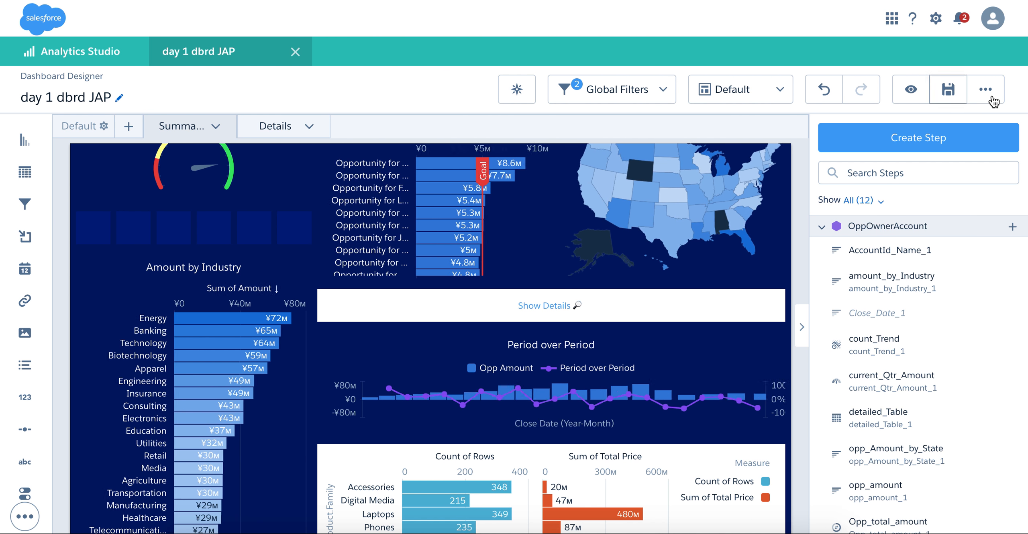
click(993, 89)
click(936, 234)
click(556, 425)
click(492, 170)
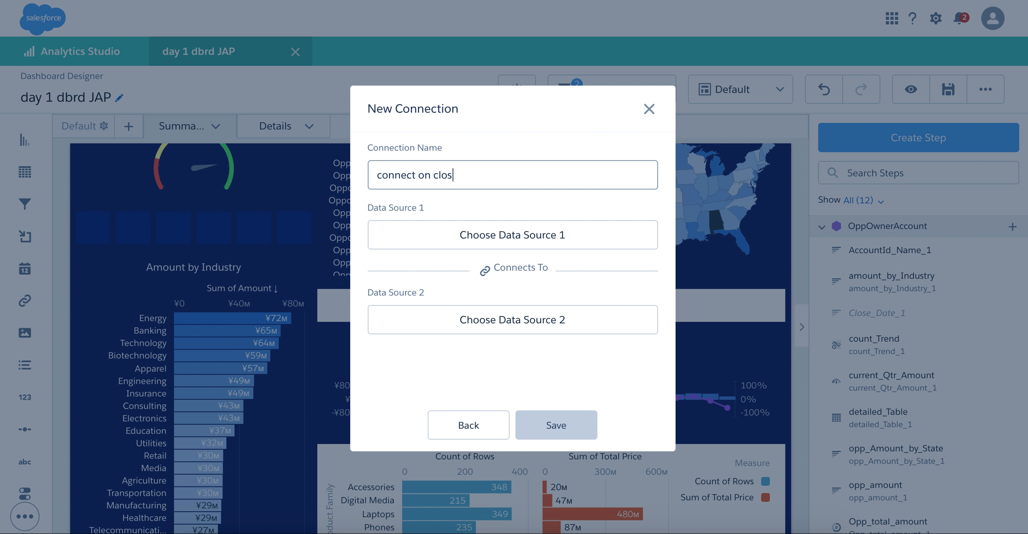
text(connect on closeDate)
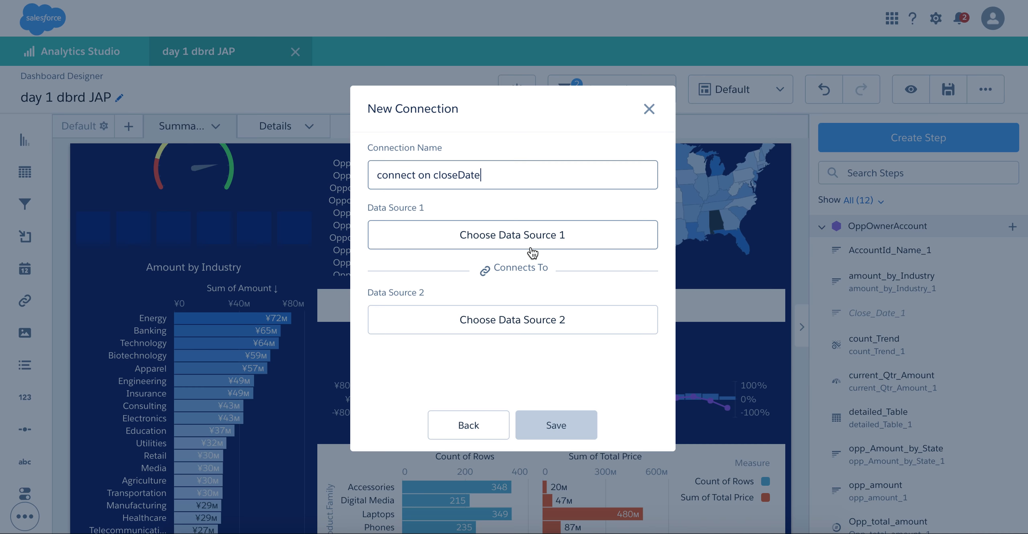
Set the connection's first data source to the Opportunity.CloseDate field of the Products Opportunities dataset
click(531, 245)
click(509, 244)
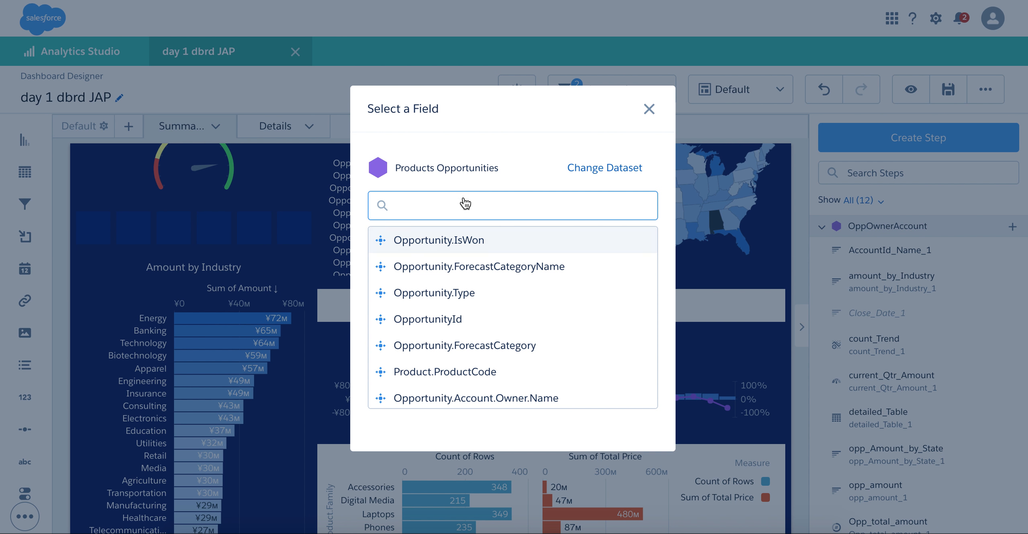
text(clos)
click(436, 243)
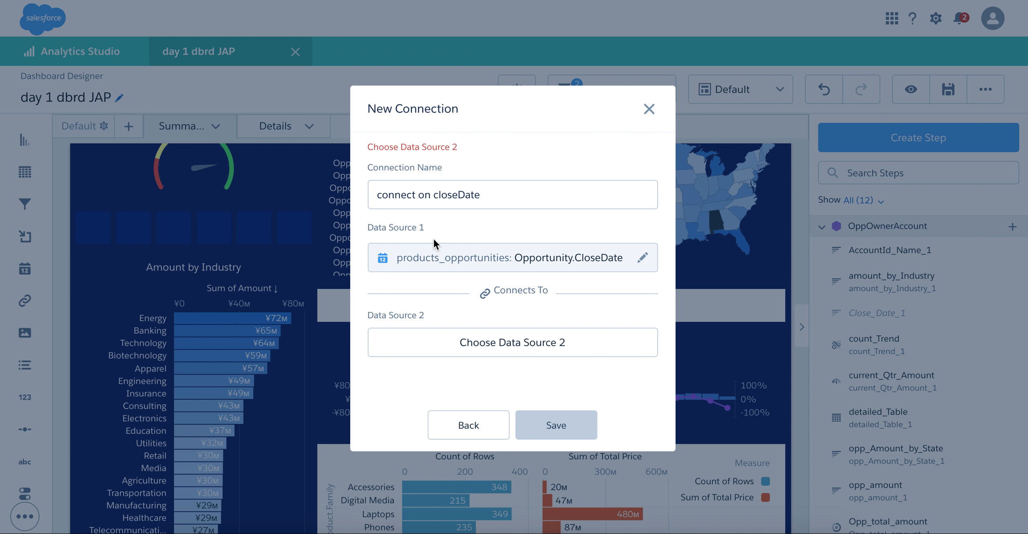
Set the connection's second data source to the Close Date field of OppOwnerAccount, save it and close the connections list
click(470, 341)
click(466, 284)
text(clos)
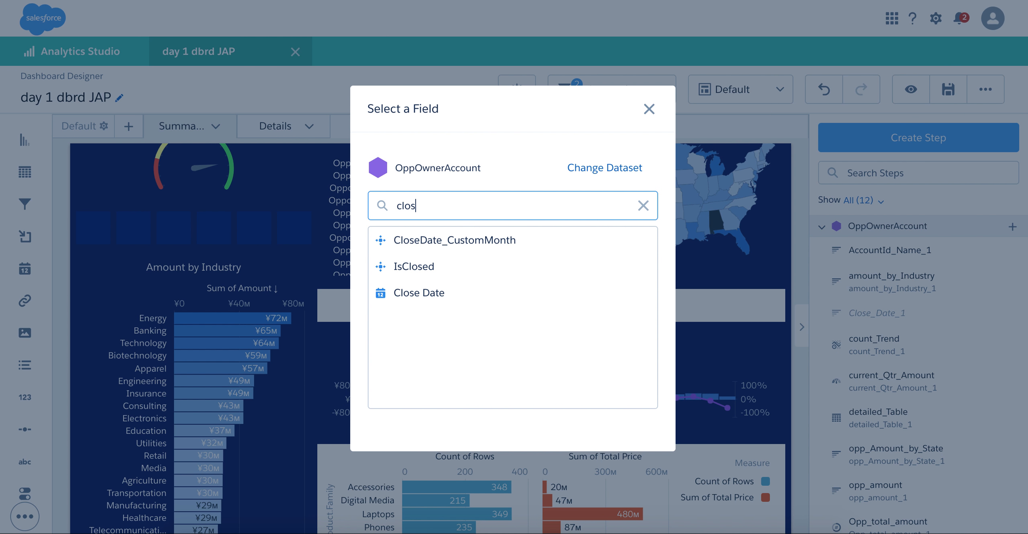
click(444, 291)
click(565, 425)
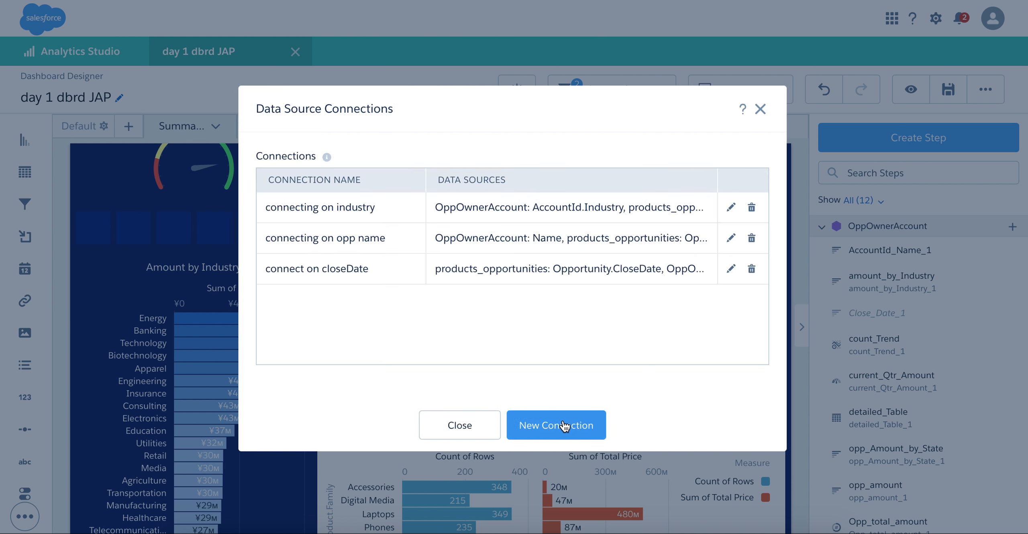
click(459, 425)
Preview the dashboard, apply a custom close date range of 4/19/2018 to 1/31/2019 and check the product family chart
click(910, 89)
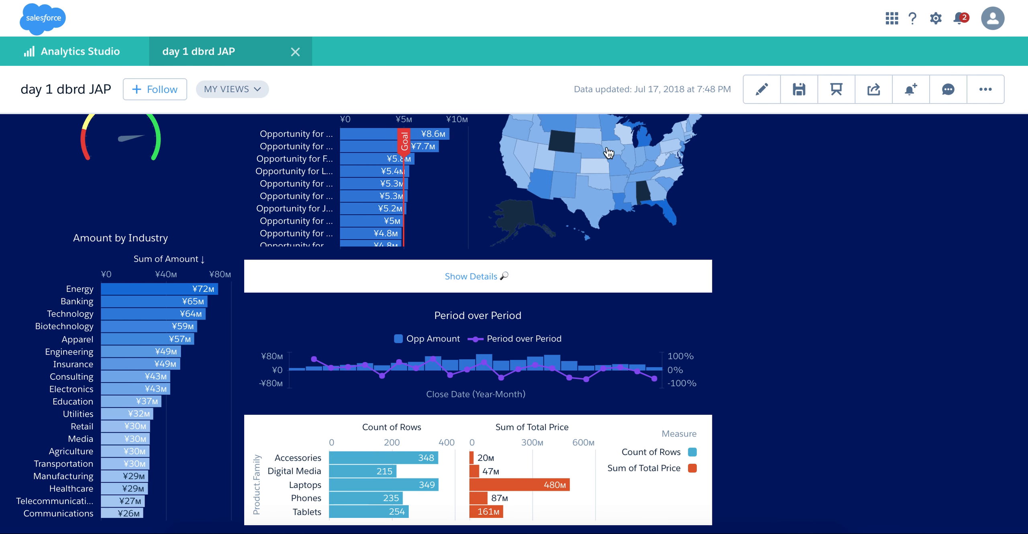
scroll(339, 309, up, 7)
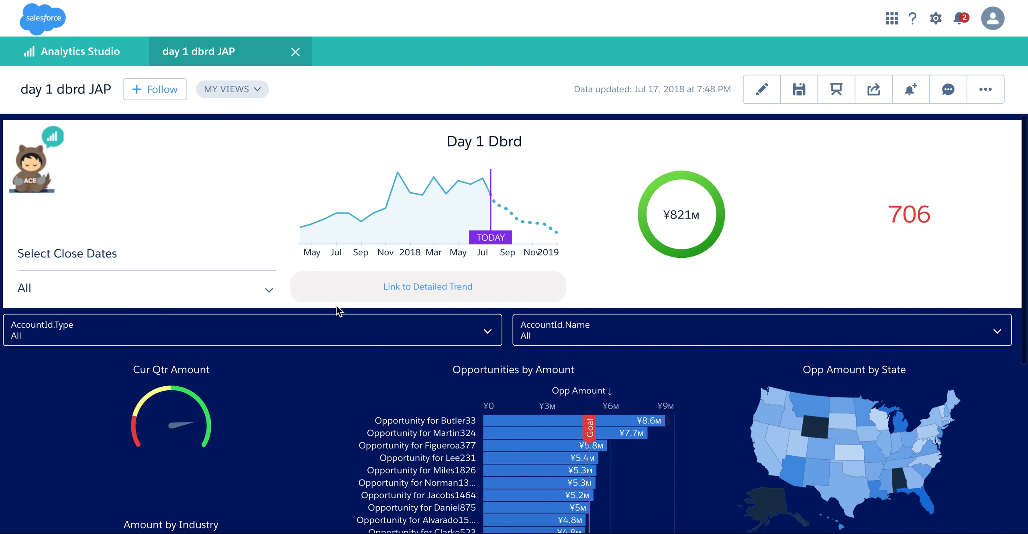
click(269, 289)
click(119, 360)
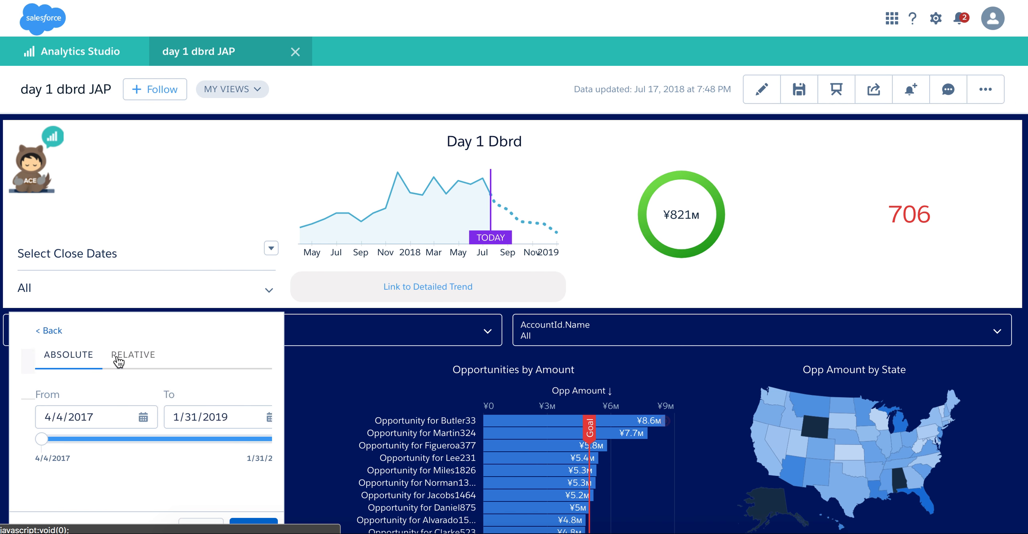
scroll(119, 353, down, 2)
click(119, 351)
click(181, 353)
click(161, 394)
click(141, 446)
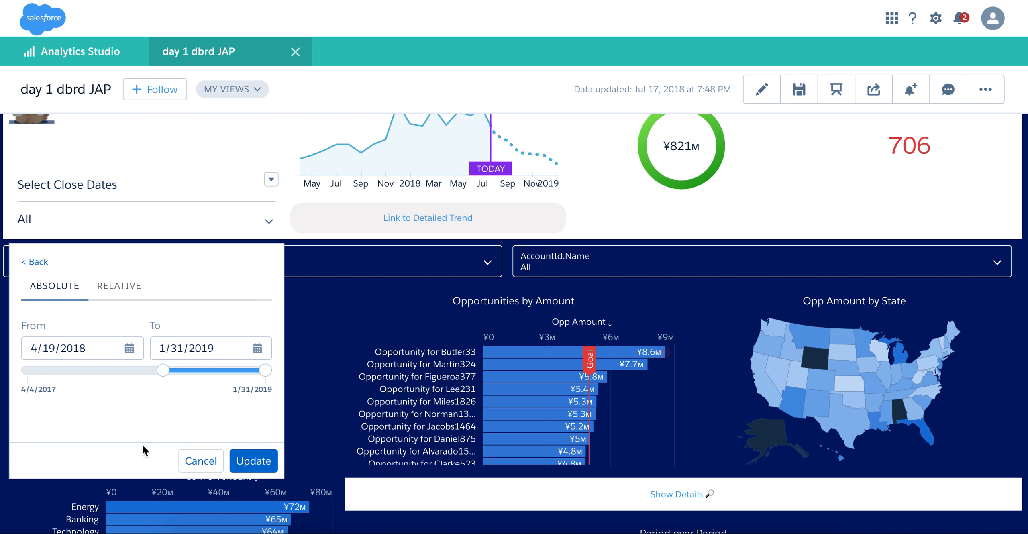
click(253, 460)
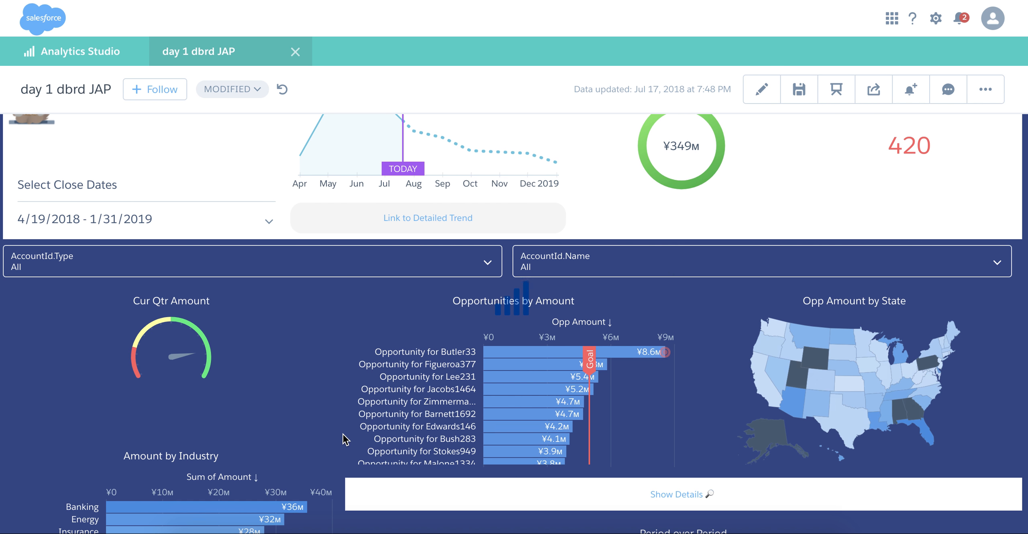
scroll(341, 430, down, 5)
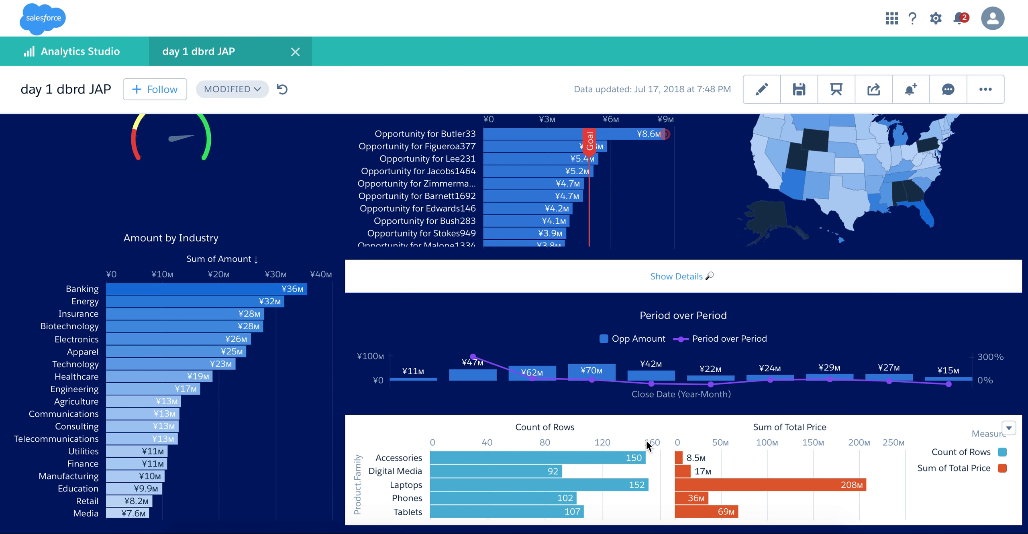
mouse_move(634, 461)
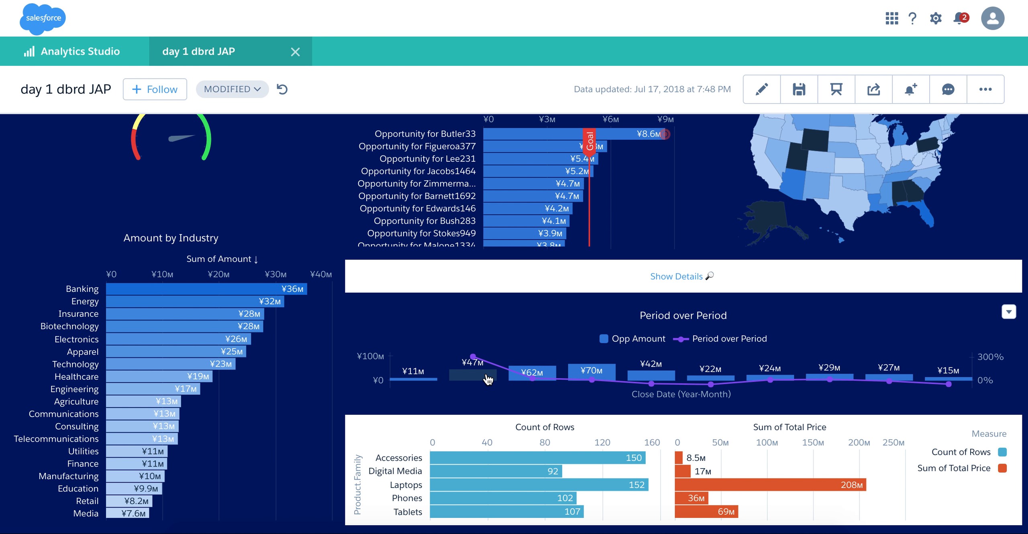
Select the 2018-07 column in the Period over Period chart to check whether the product family chart responds, and clear the selection
mouse_move(545, 382)
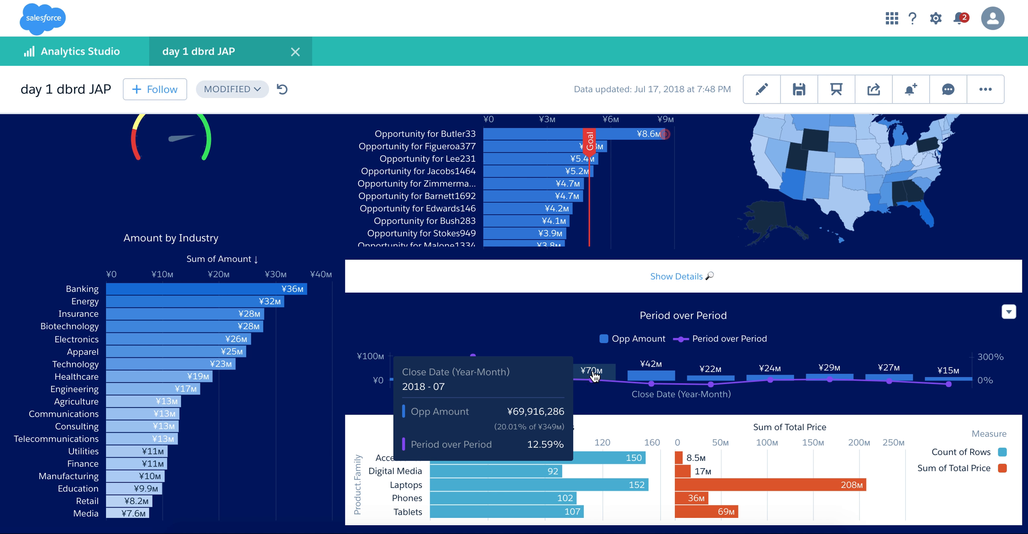
click(606, 373)
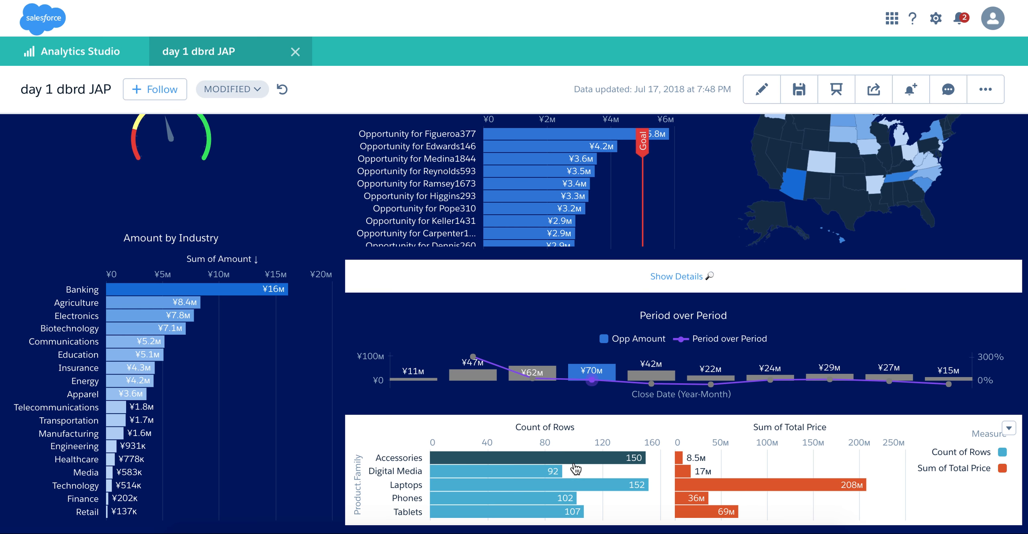
click(591, 372)
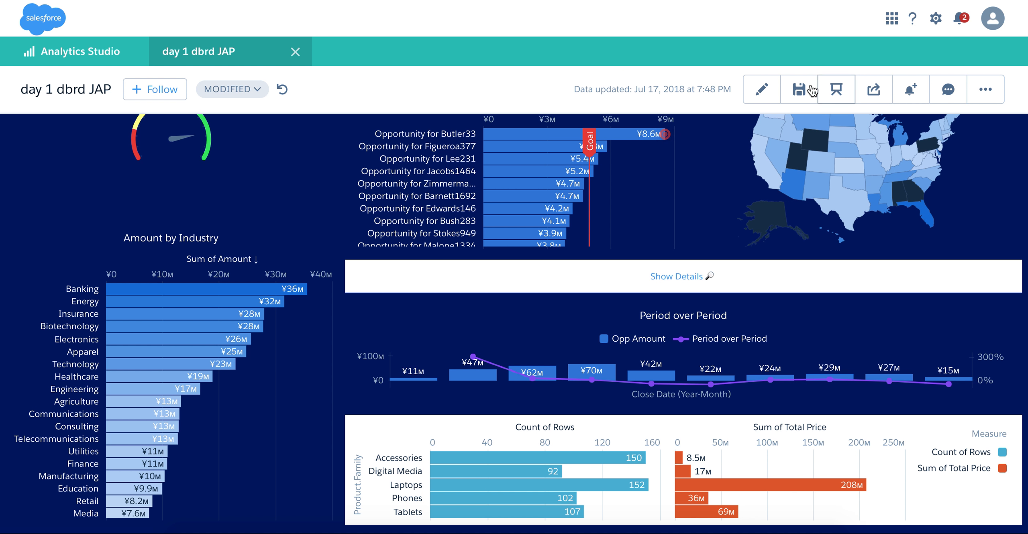
Return to editing the dashboard and look up the year-month close date field name in the period_over_period step's query
click(756, 96)
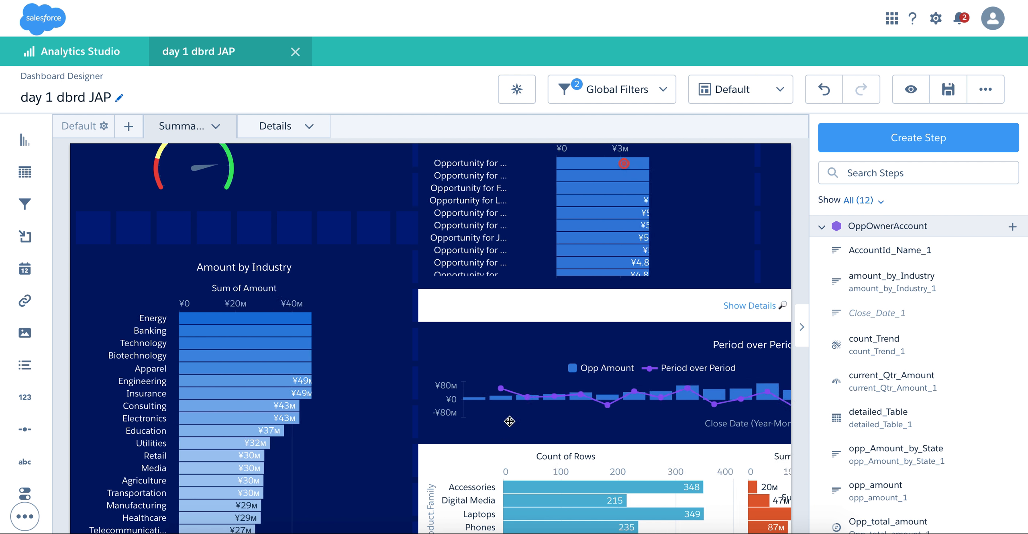
click(581, 360)
double_click(581, 360)
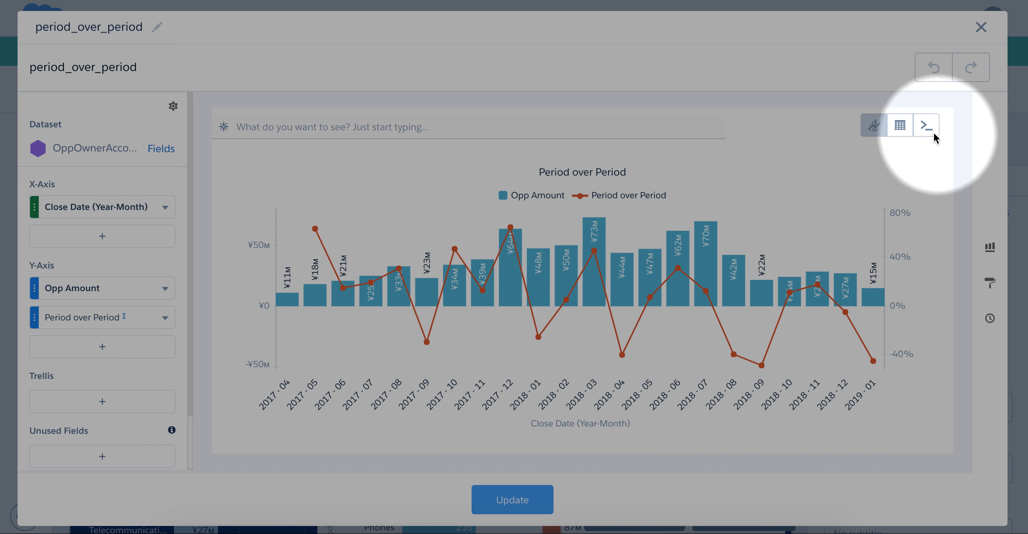
click(926, 131)
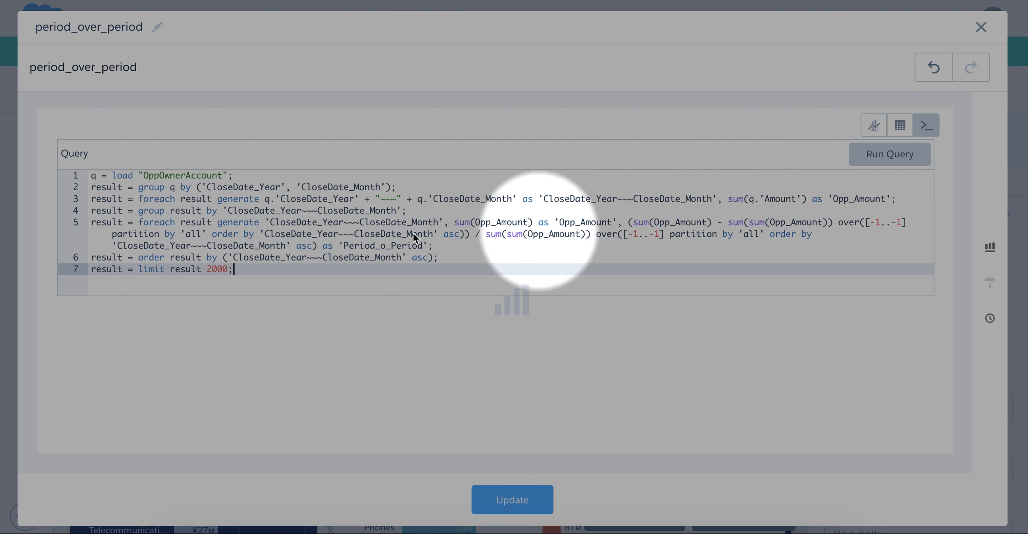
click(542, 198)
drag(542, 199, 686, 198)
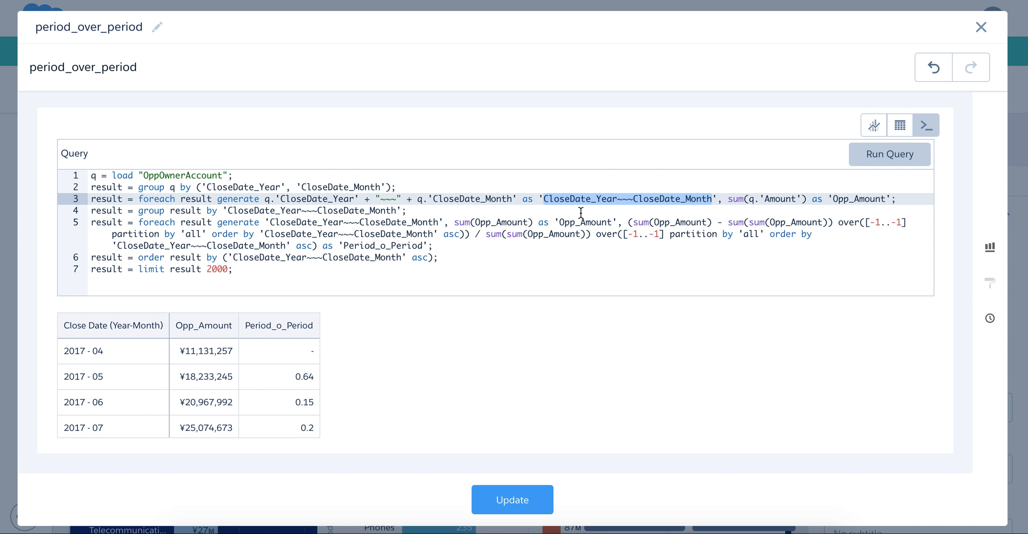
click(981, 28)
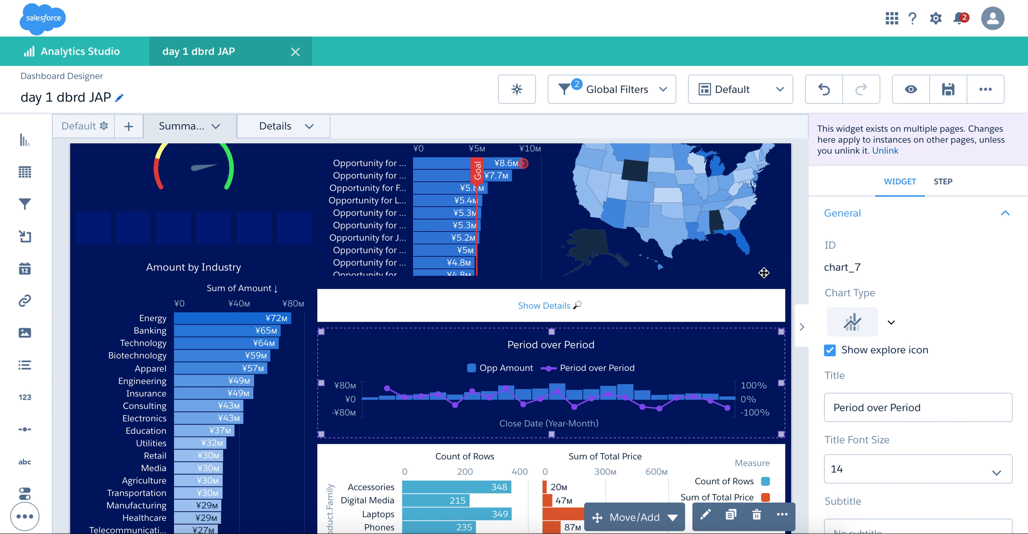
Clone the Product_family step of Products Opportunities and group its bars by Opportunity.CloseDate (Year-Month) instead of Product.Family
click(794, 253)
click(843, 227)
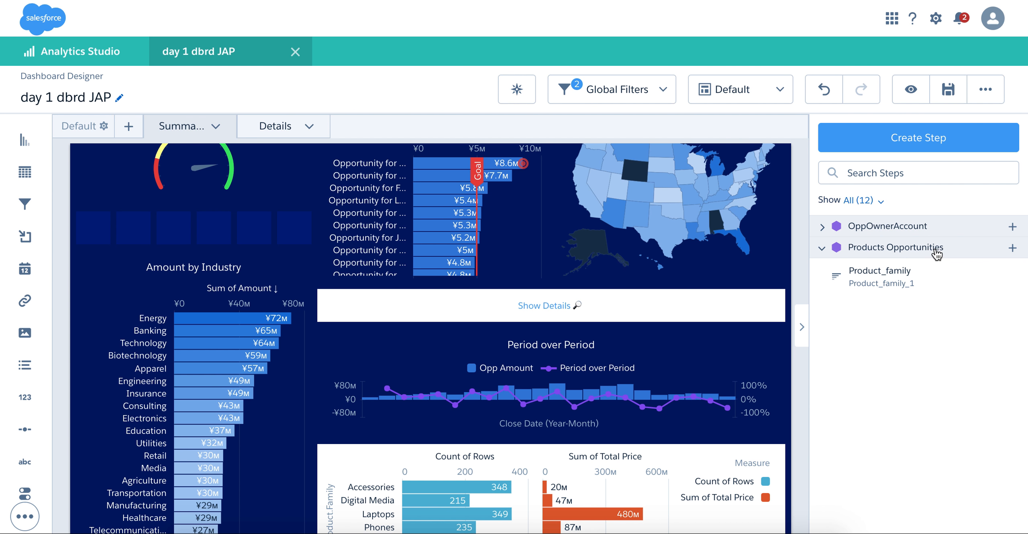
click(1011, 277)
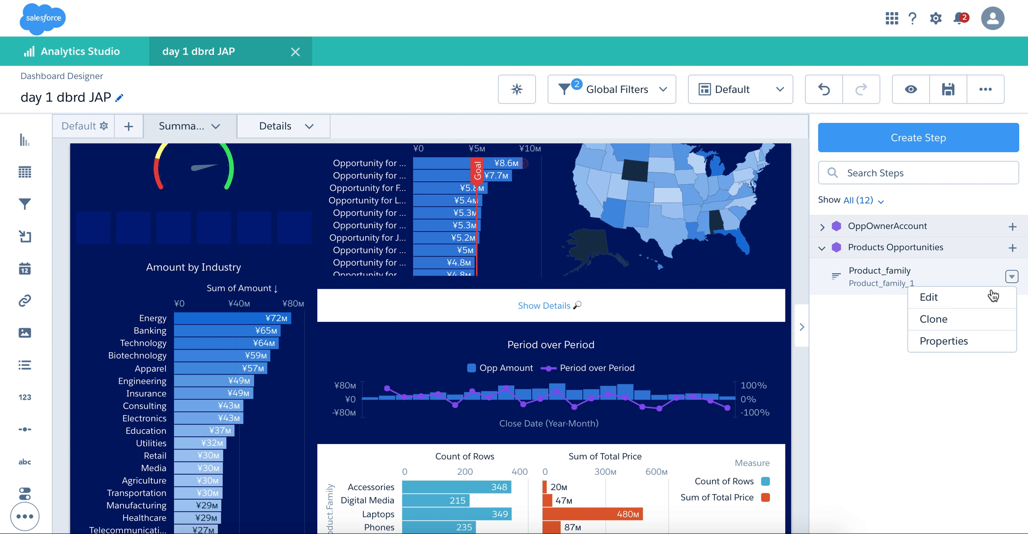
click(973, 320)
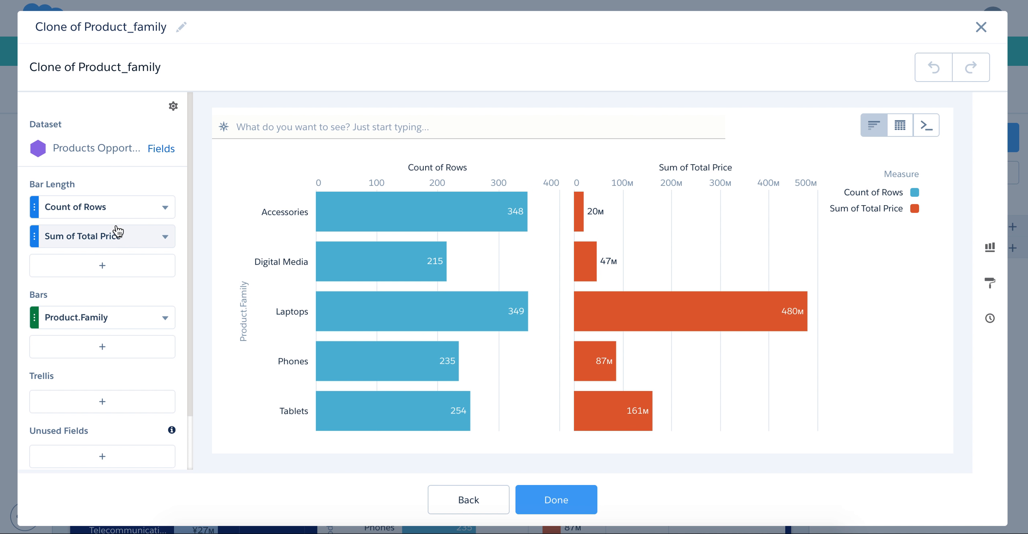
click(119, 319)
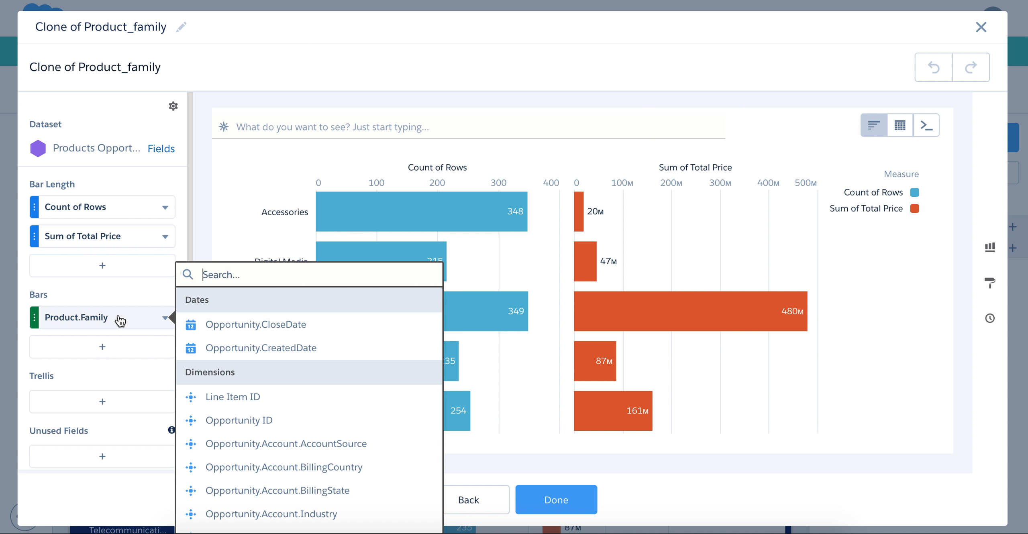
click(261, 331)
click(229, 442)
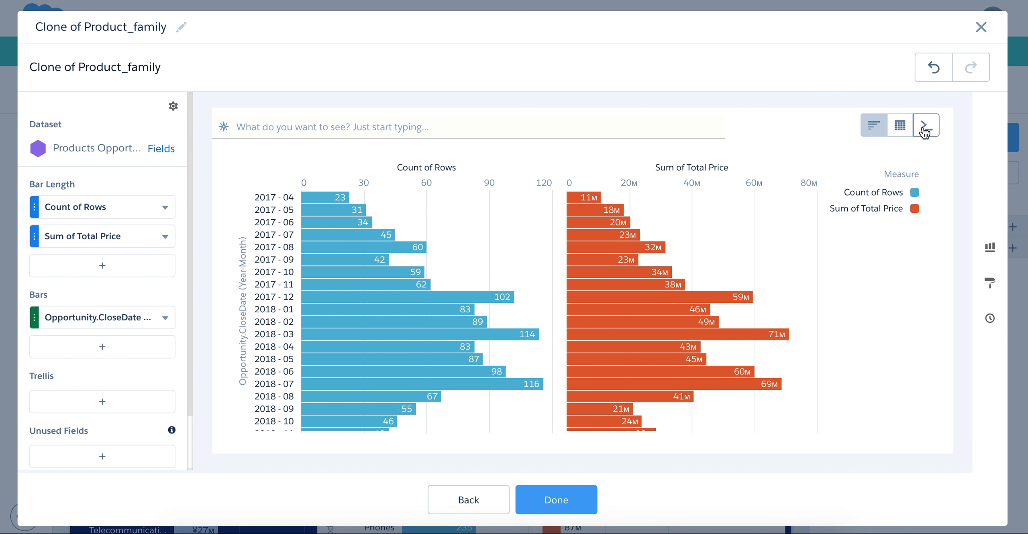
Copy the Opportunity.CloseDate_Year~~~Opportunity.CloseDate_Month field name from the clone's query and close the clone without keeping it
click(923, 128)
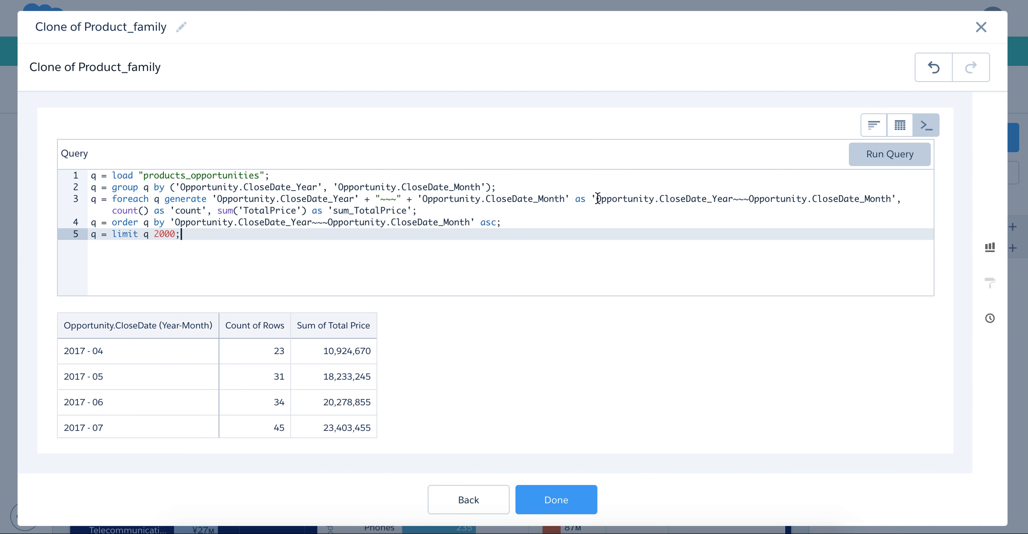
click(596, 197)
drag(614, 196, 891, 198)
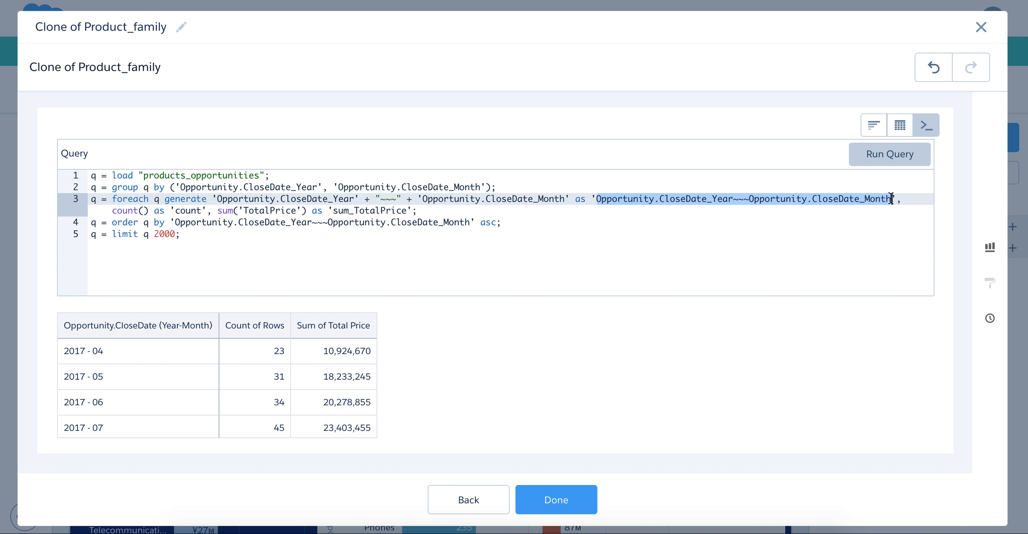
click(980, 27)
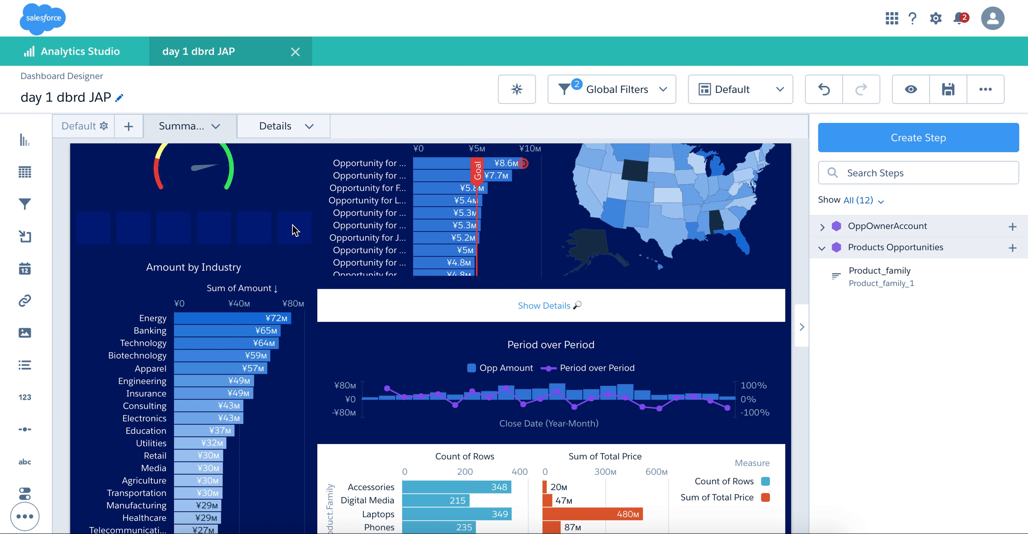
Open the dashboard's JSON and locate the "connect on closeDate" link under dataSourceLinks
key(ctrl+e)
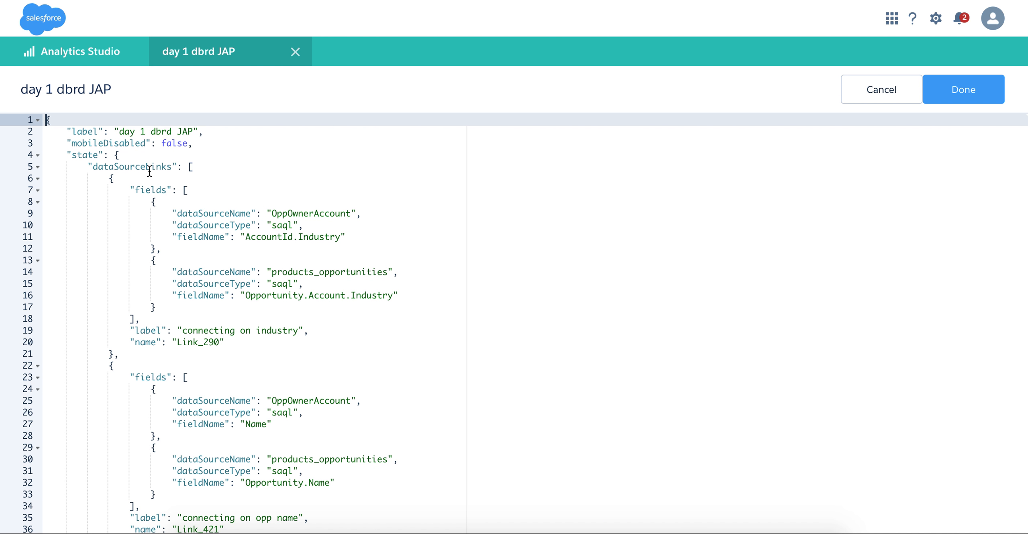
drag(92, 166, 171, 166)
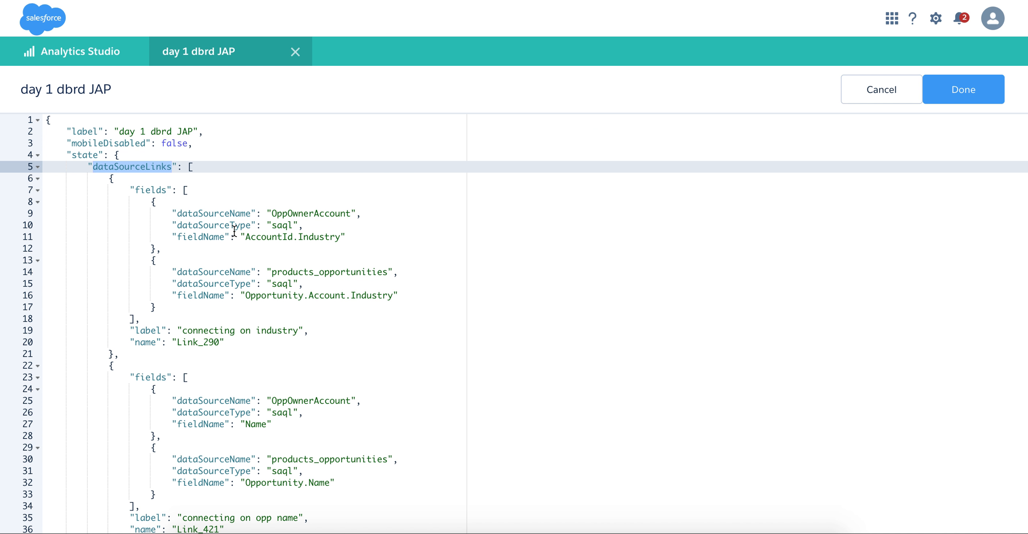
scroll(234, 231, down, 4)
scroll(234, 231, down, 2)
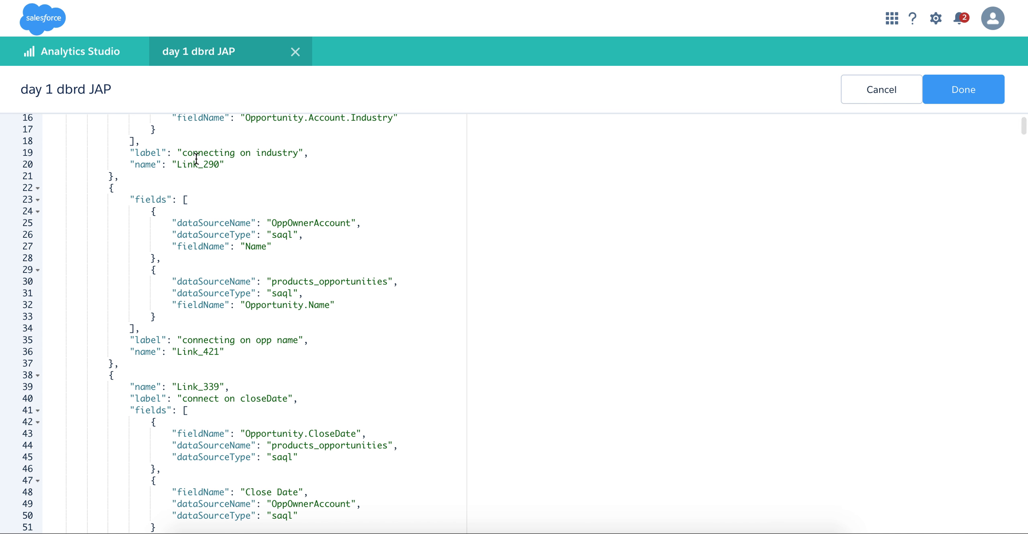
scroll(231, 327, down, 1)
scroll(232, 328, down, 3)
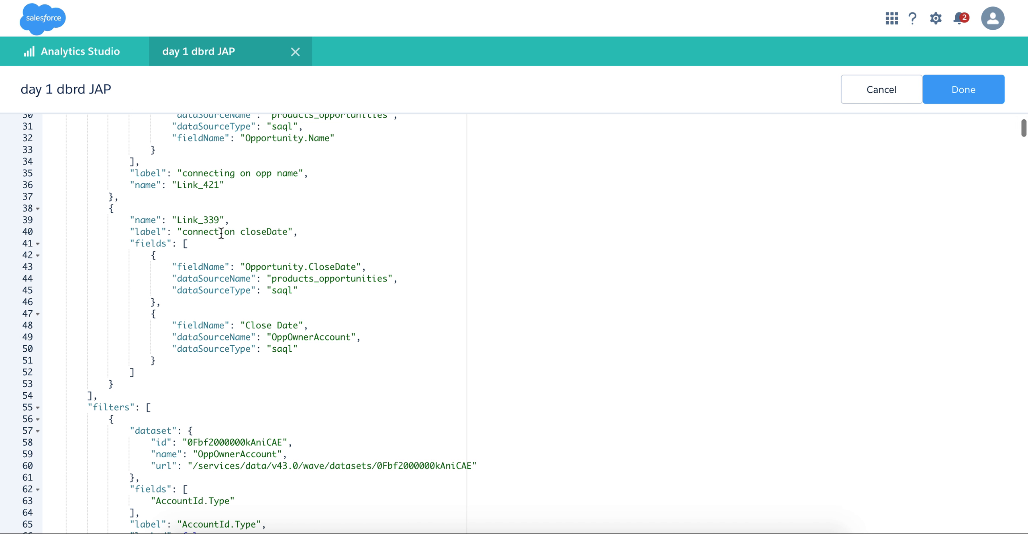
mouse_move(183, 232)
mouse_down()
mouse_move(230, 237)
mouse_move(188, 244)
mouse_up()
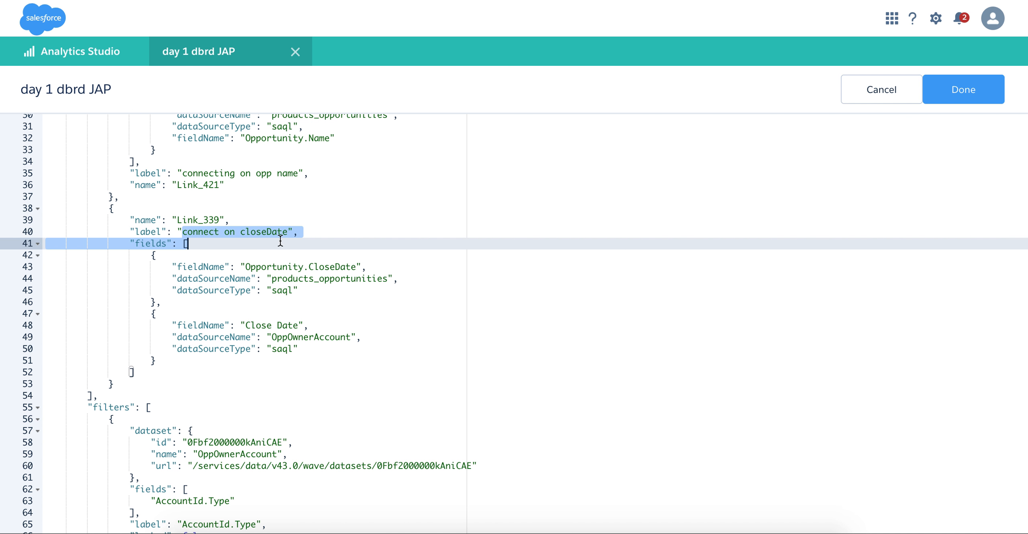
Set the link's products_opportunities fieldName to Opportunity.CloseDate_Year~~~Opportunity.CloseDate_Month
click(356, 267)
drag(355, 267, 245, 267)
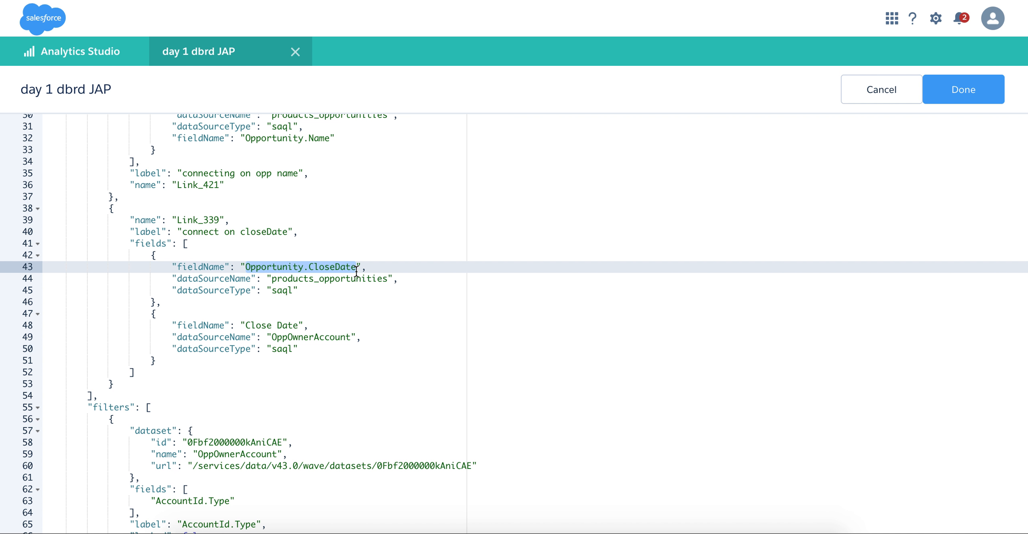
text(Opportunity.CloseDate_Year~~~Opportunity.CloseDate_Month)
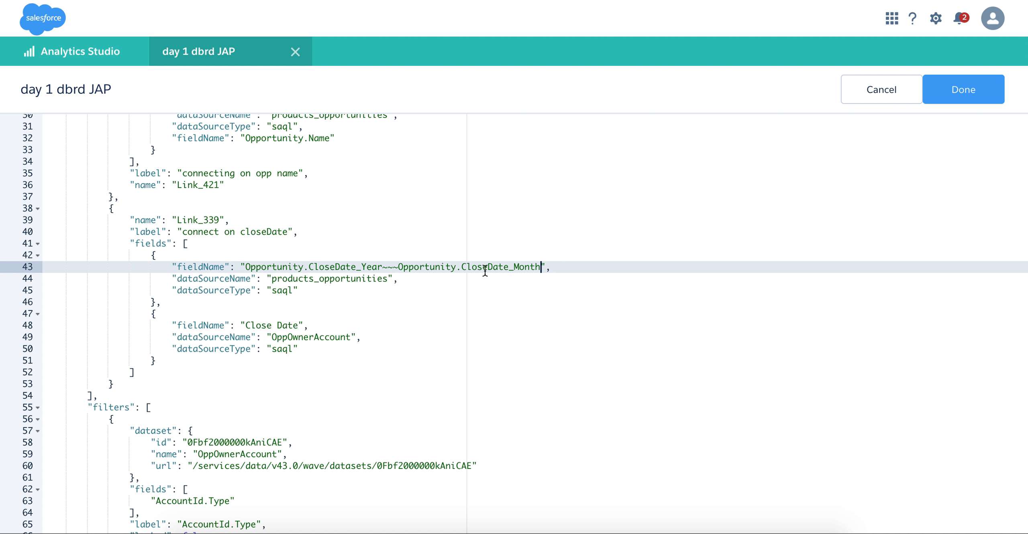
Set the link's OppOwnerAccount fieldName to CloseDate_Year~~~CloseDate_Month and apply the JSON edits
click(277, 325)
key(BackSpace)
key(Right)
key(Right)
key(Right)
key(Right)
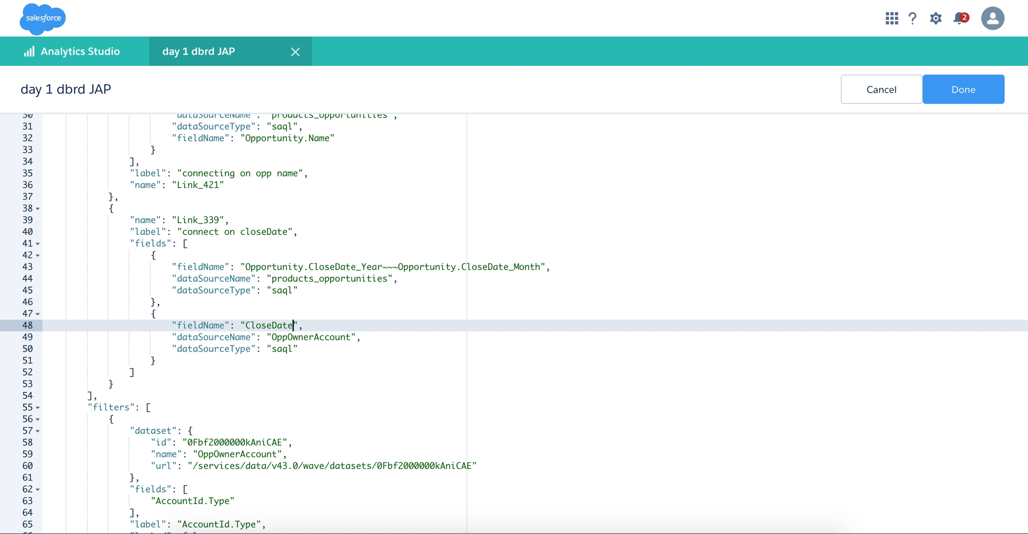
text(_Year~~~CloseDate_Month)
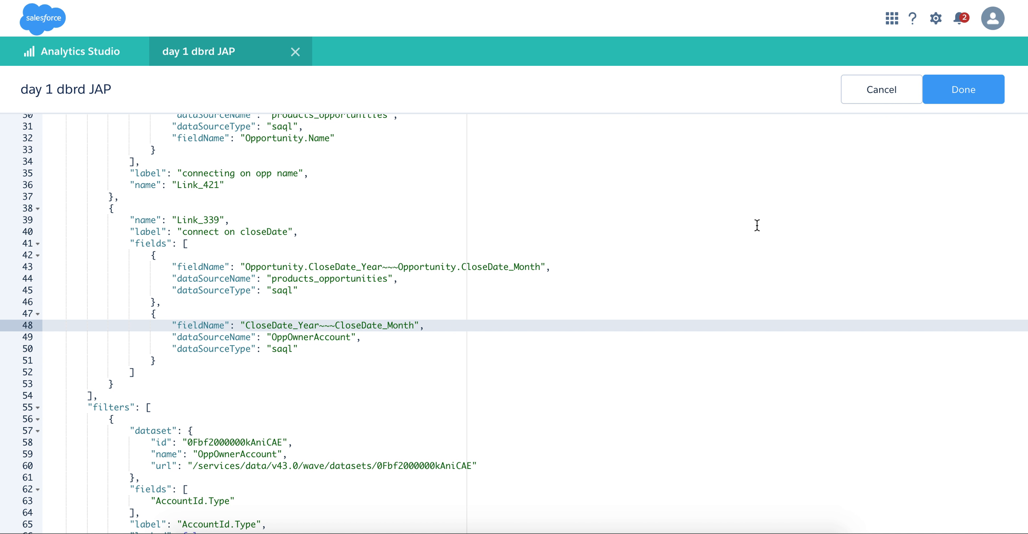
click(970, 98)
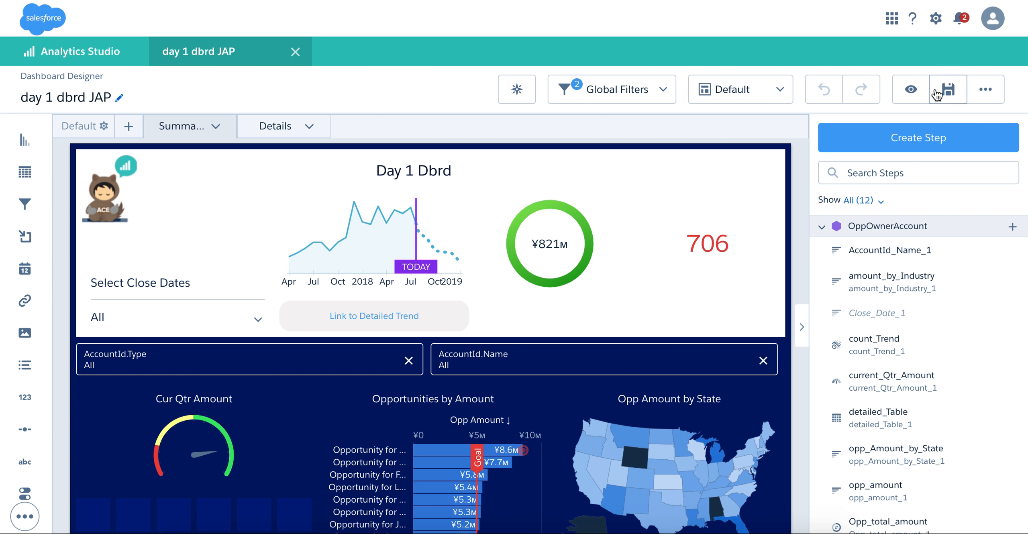
Preview the dashboard and repeatedly select and clear the 2017-12 column in the Period over Period chart to check the product family chart's filtering
click(919, 90)
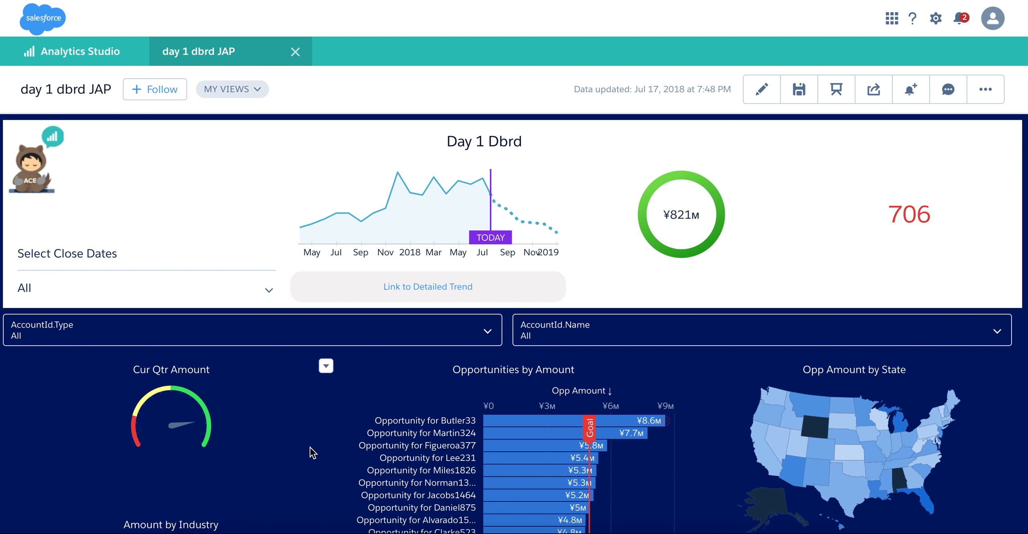
scroll(345, 436, down, 5)
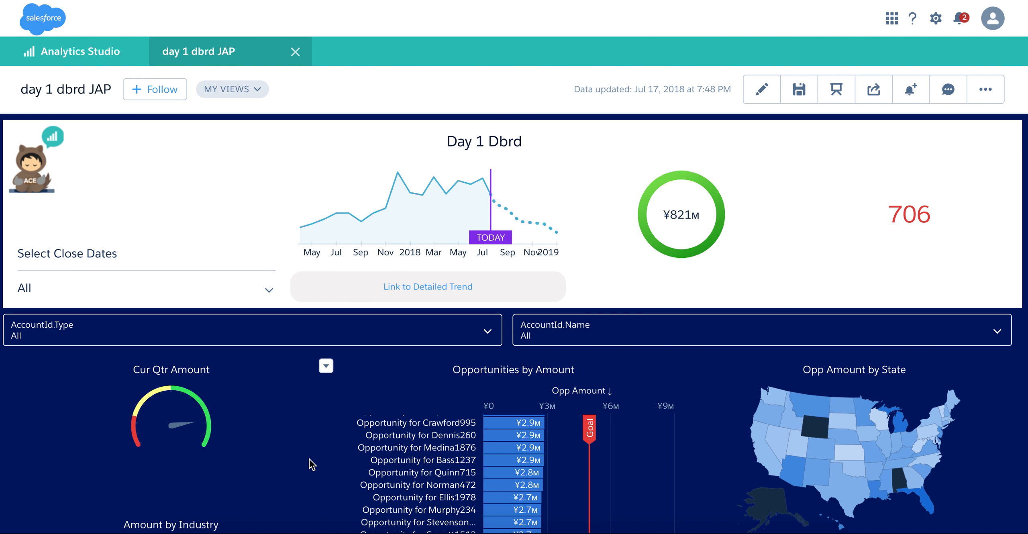
scroll(309, 464, down, 7)
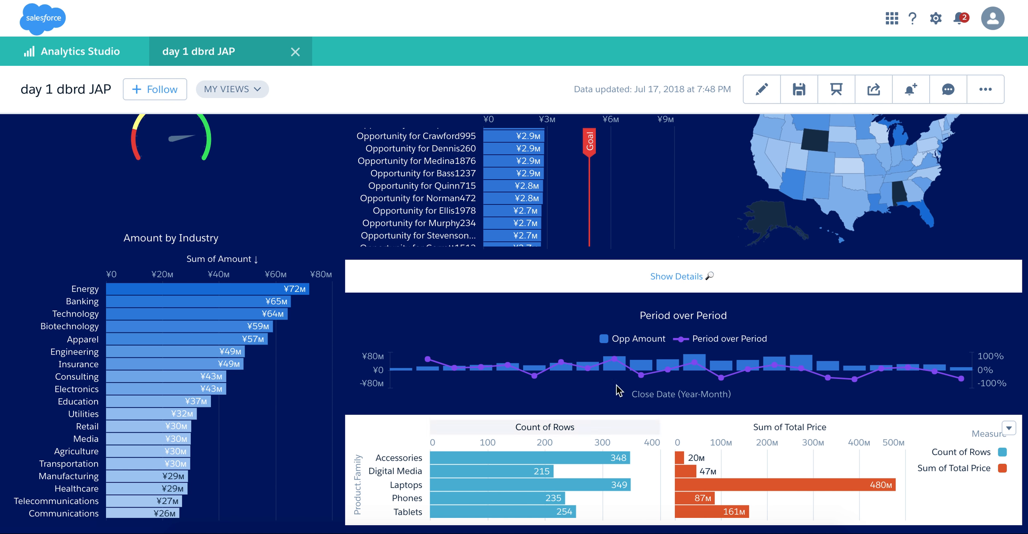
click(616, 368)
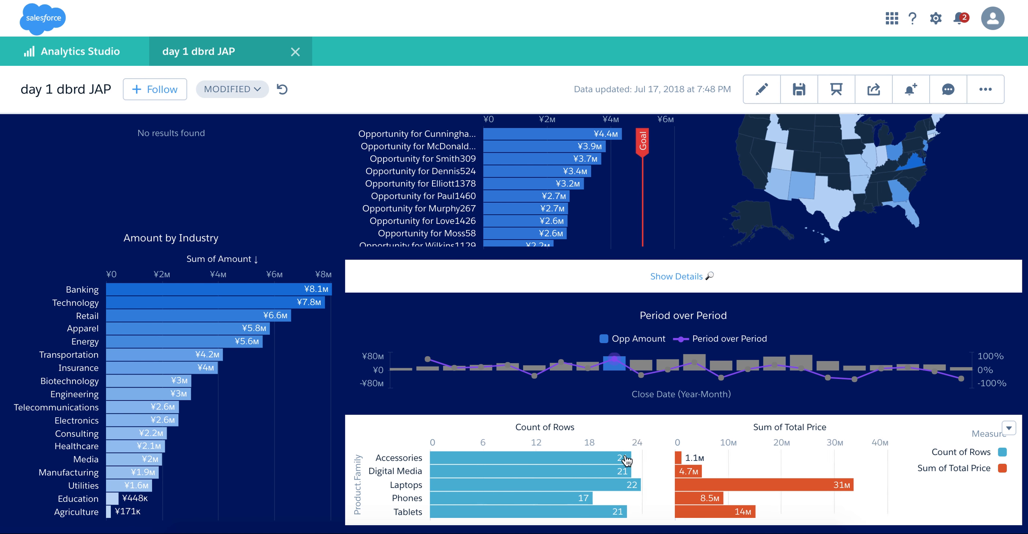
mouse_move(623, 460)
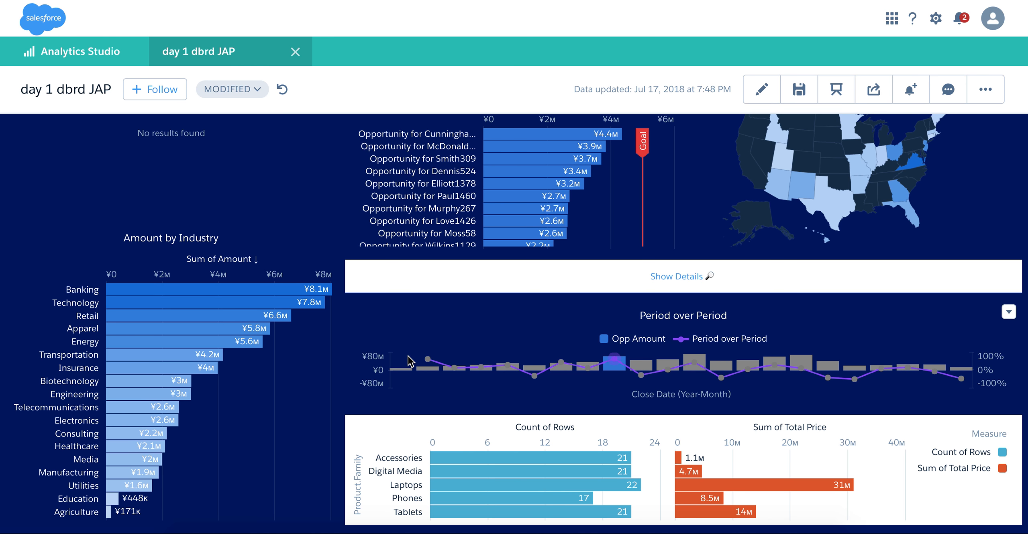
click(614, 366)
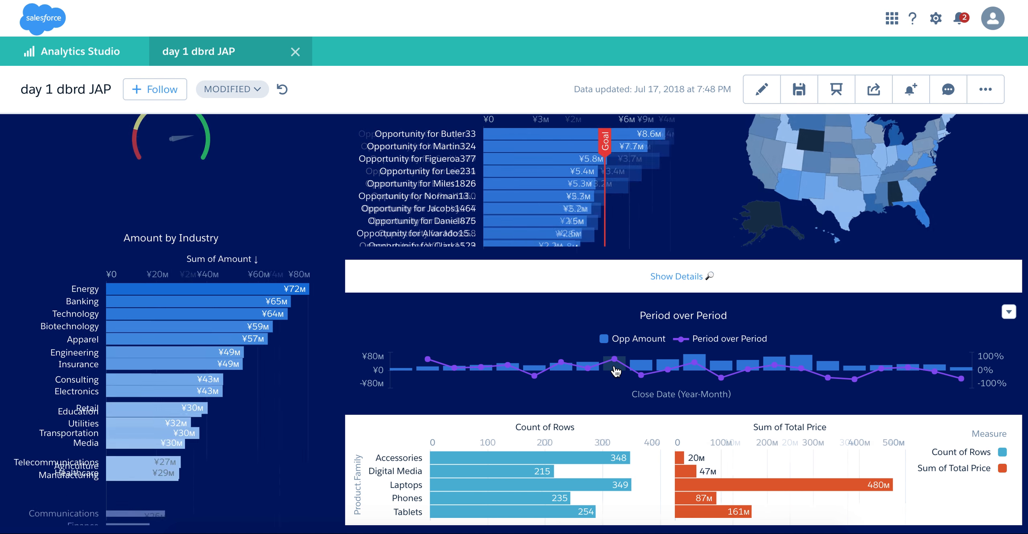
mouse_move(614, 365)
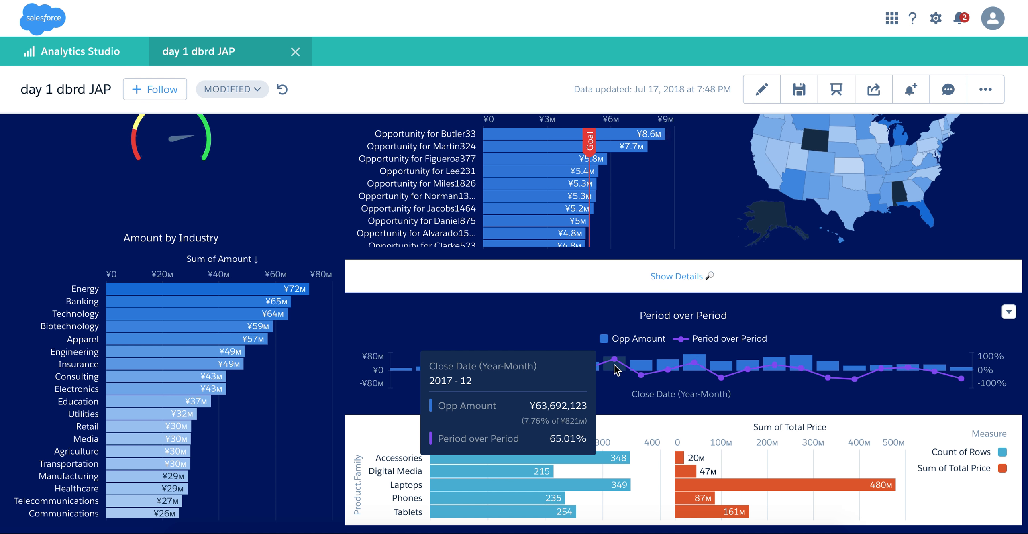
click(614, 364)
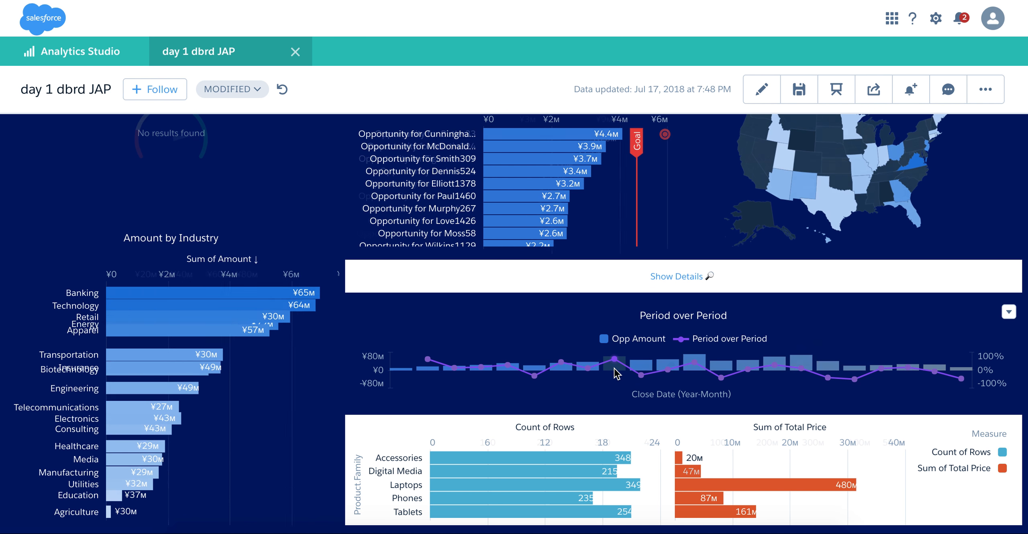
click(617, 373)
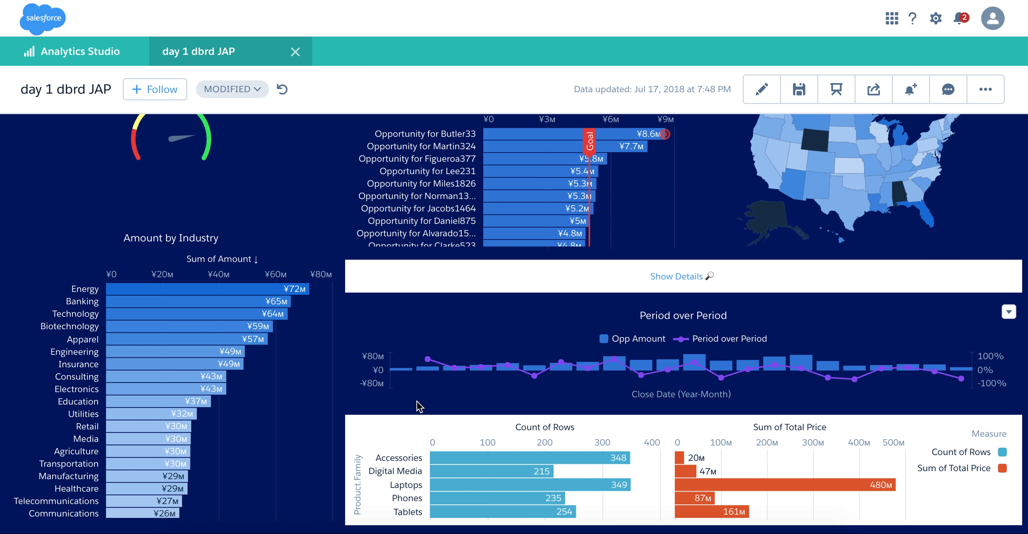